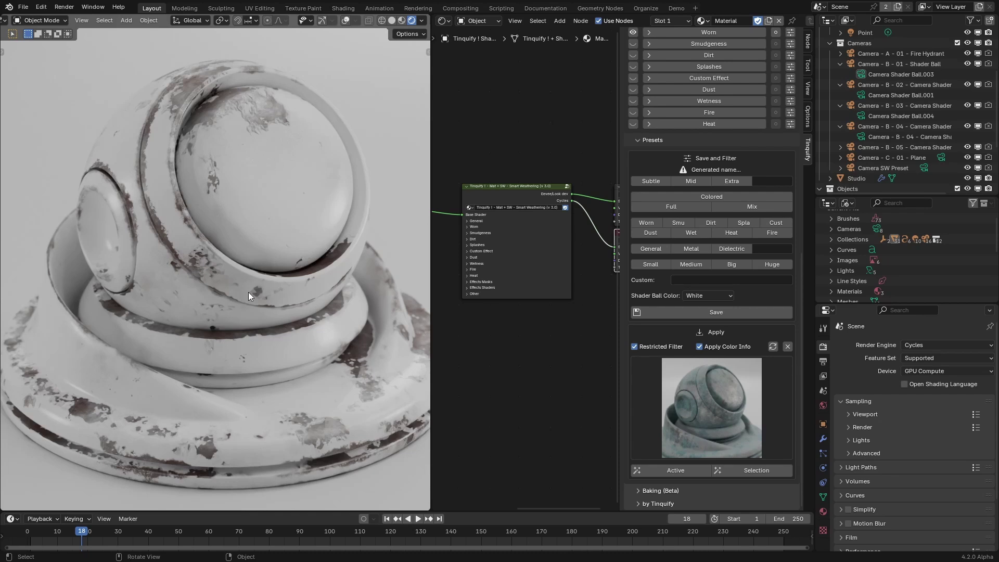
Enable the Mid and Worn filters, enter custom name 'Tutorial 01', and save the preset
{"action": "left_click", "coordinate": [699, 183]}
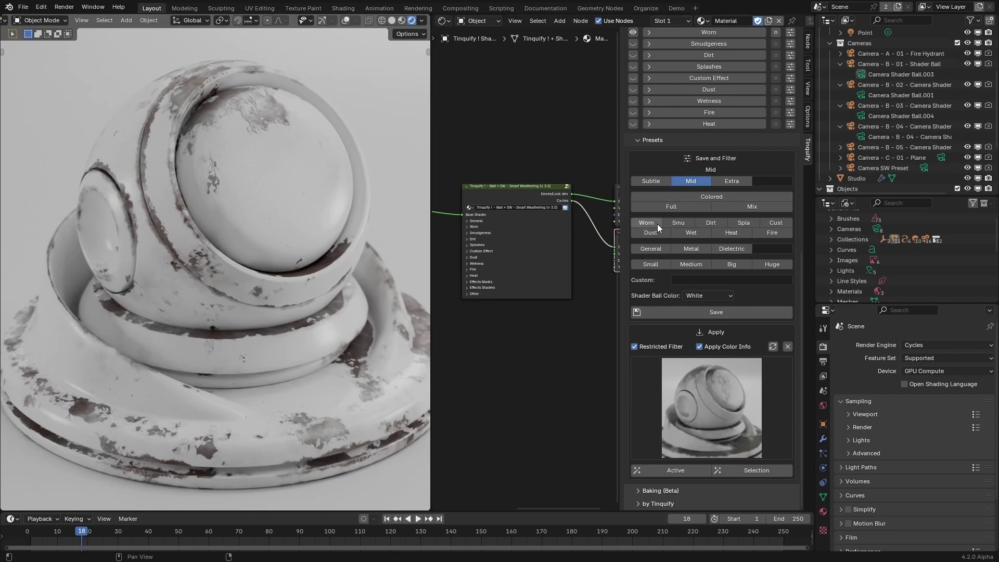
{"action": "left_click", "coordinate": [652, 224]}
{"action": "left_click", "coordinate": [701, 279]}
{"action": "type", "text": "Tutorial 01"}
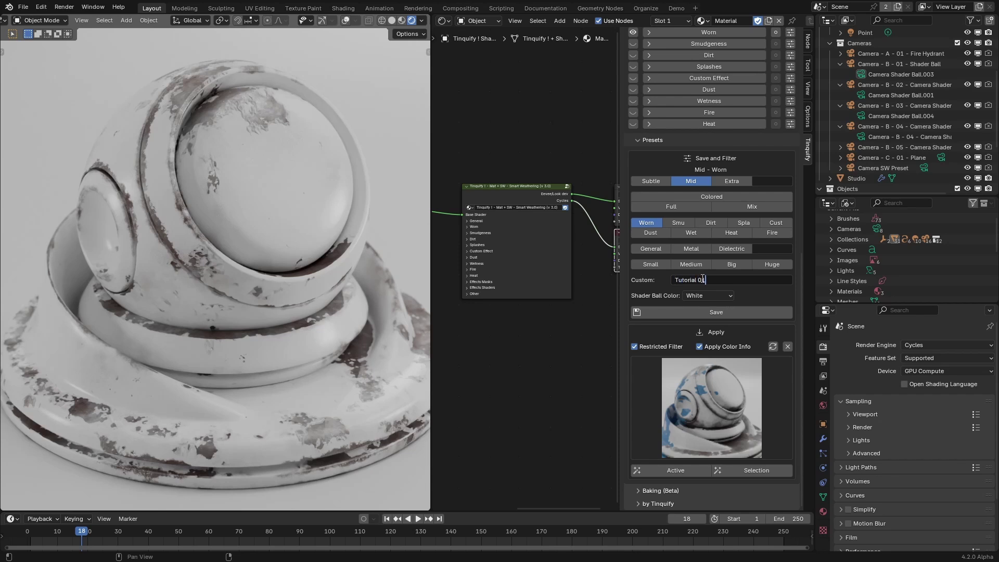
{"action": "key", "text": "Return"}
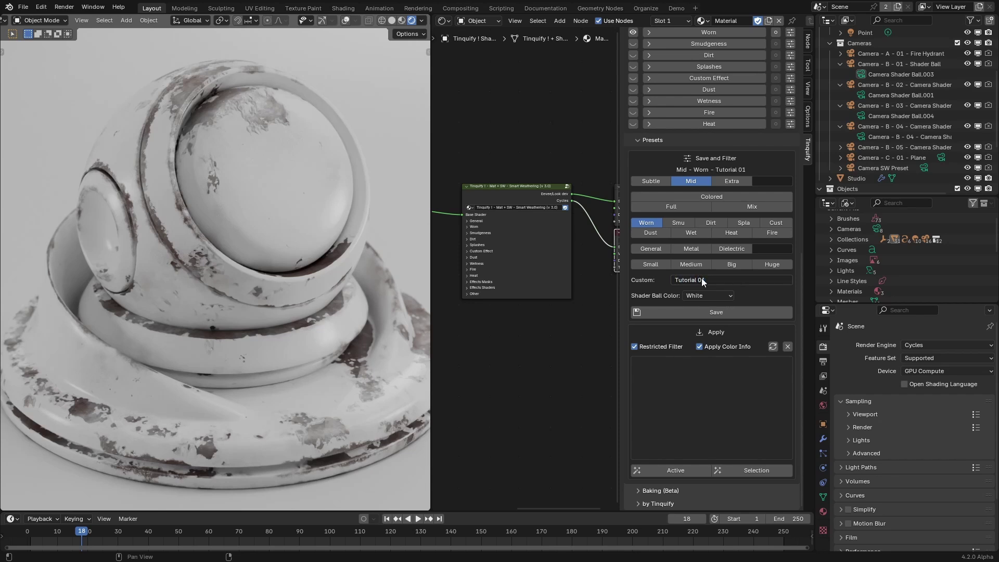
{"action": "left_click", "coordinate": [727, 315]}
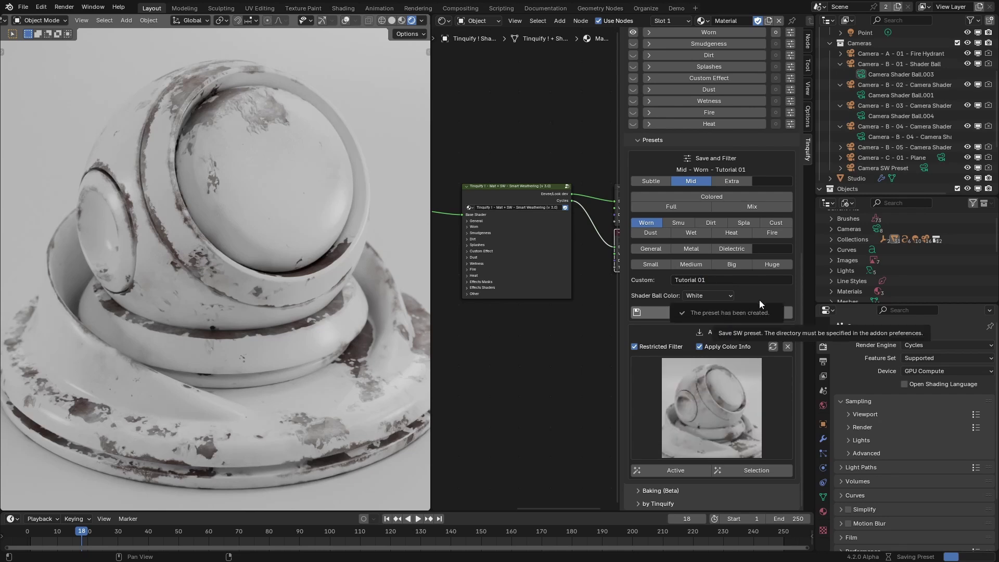
Remove Smart Weathering from the active shader ball, then add it back to the active object
{"action": "scroll", "coordinate": [765, 294], "scroll_direction": "up", "scroll_amount": 8}
{"action": "scroll", "coordinate": [679, 192], "scroll_direction": "up", "scroll_amount": 8}
{"action": "left_click", "coordinate": [675, 185]}
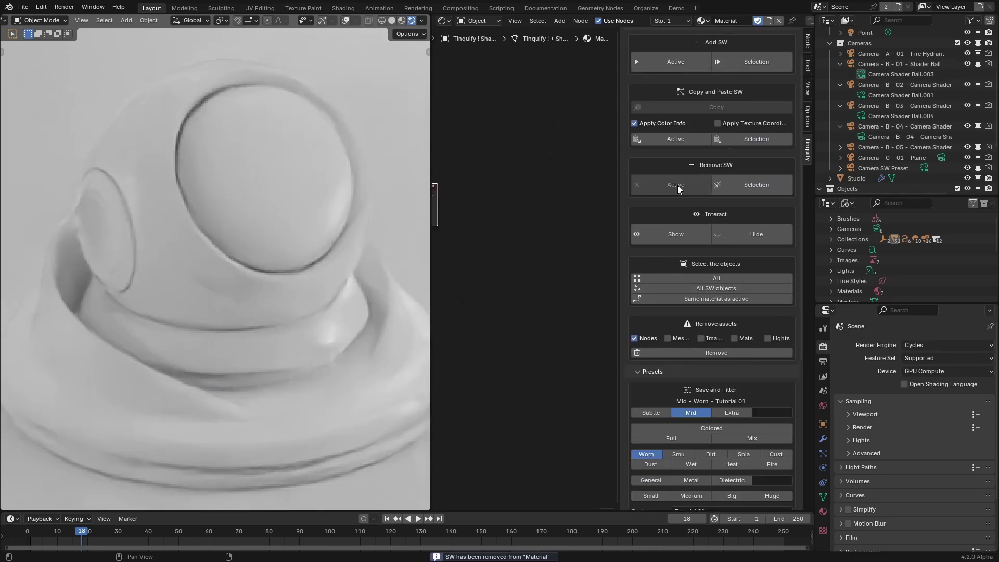
{"action": "scroll", "coordinate": [698, 326], "scroll_direction": "down", "scroll_amount": 10}
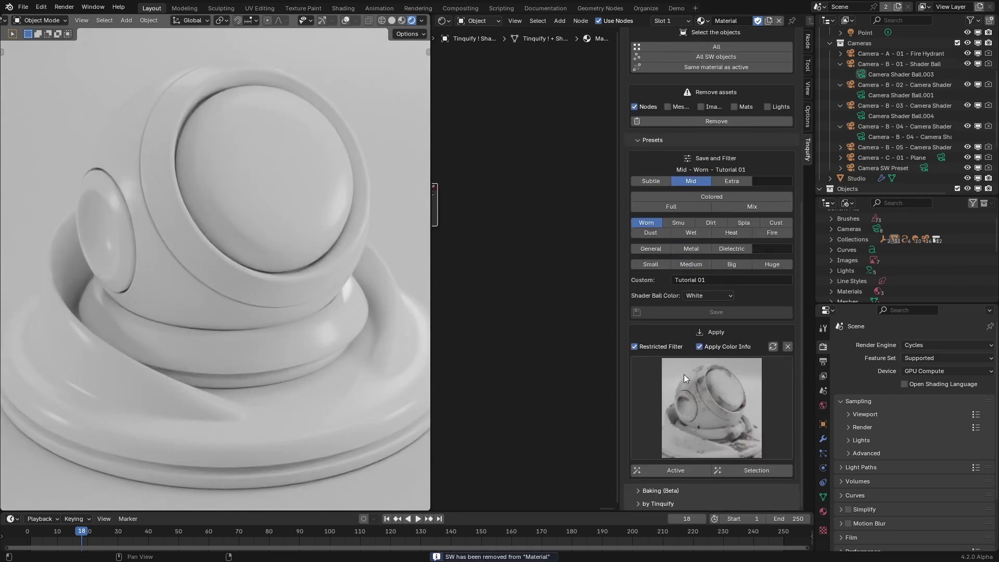
{"action": "left_click", "coordinate": [672, 471]}
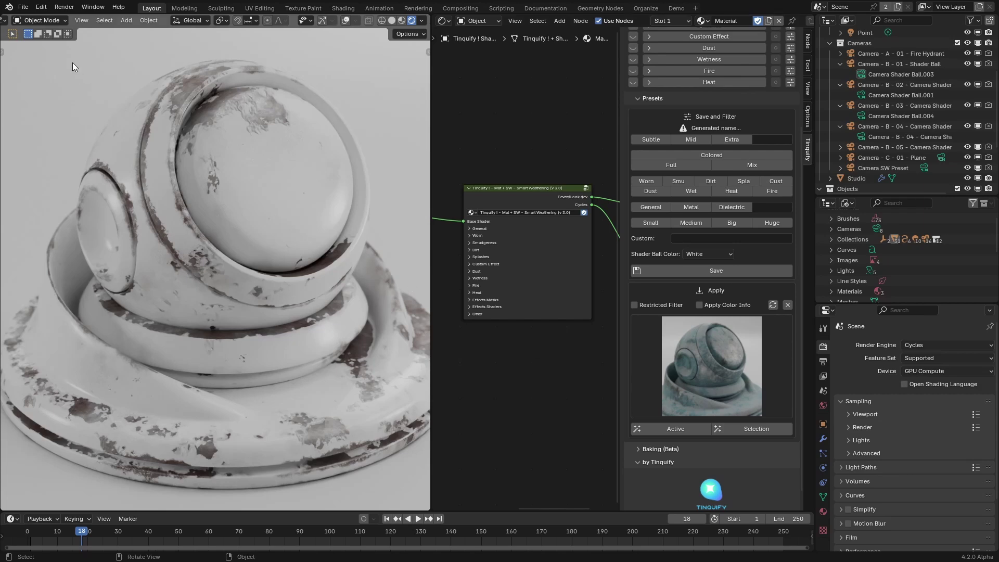
{"action": "left_click", "coordinate": [42, 8]}
{"action": "left_click", "coordinate": [95, 141]}
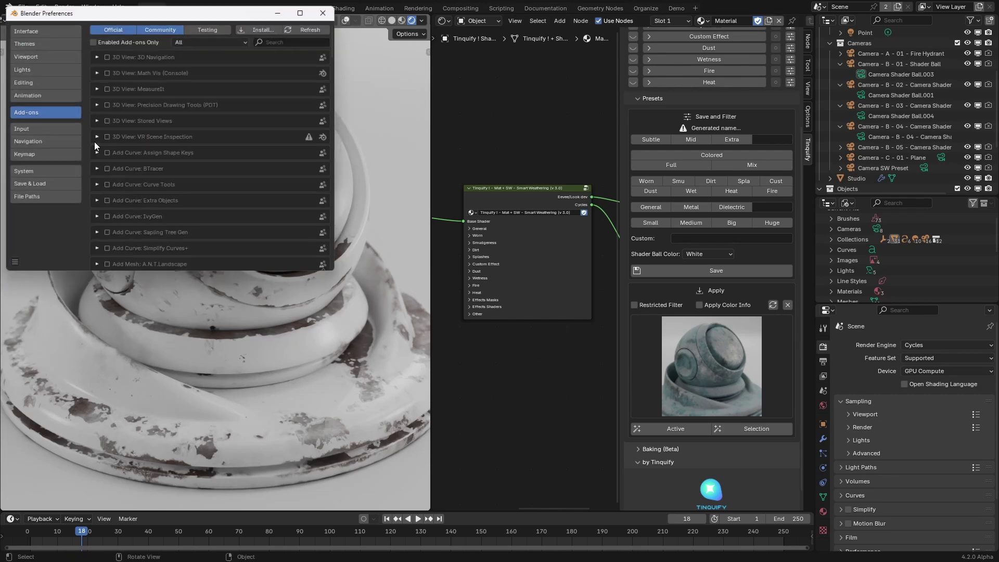
{"action": "left_click", "coordinate": [290, 38]}
{"action": "type", "text": "smart"}
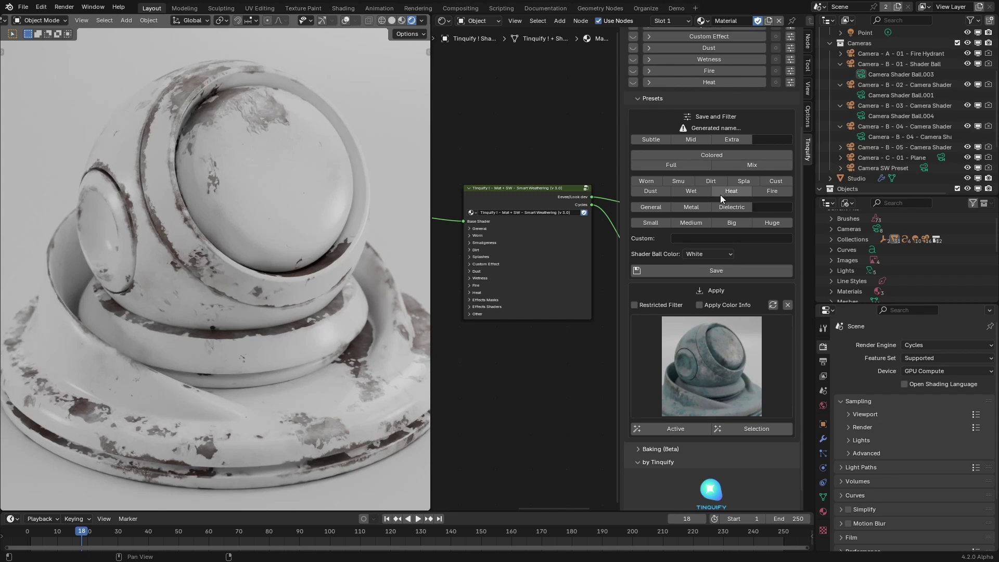
Turn on the Mid intensity, Full coverage and Wet effect preset filters
{"action": "left_click", "coordinate": [695, 142]}
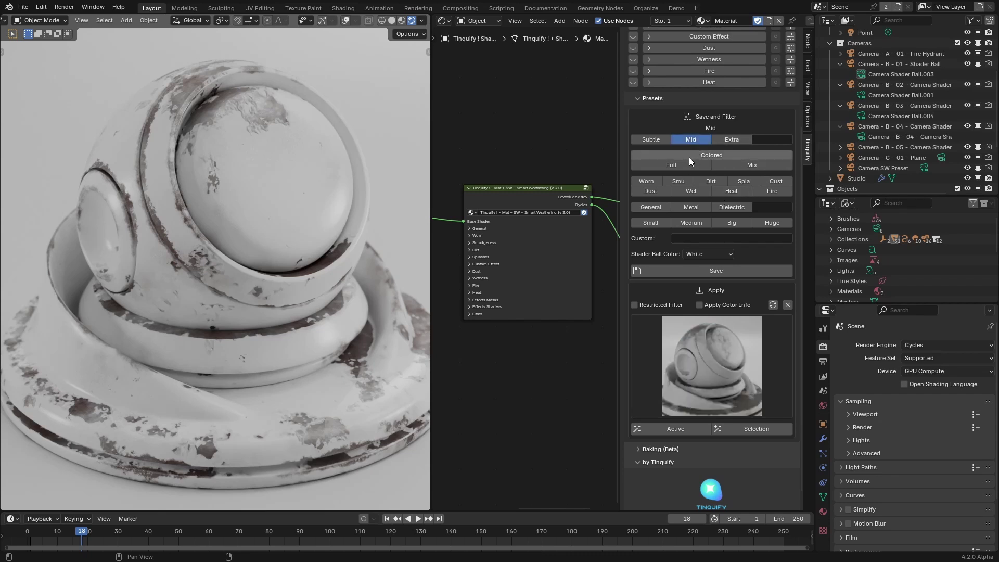
{"action": "left_click", "coordinate": [686, 162]}
{"action": "left_click", "coordinate": [692, 190]}
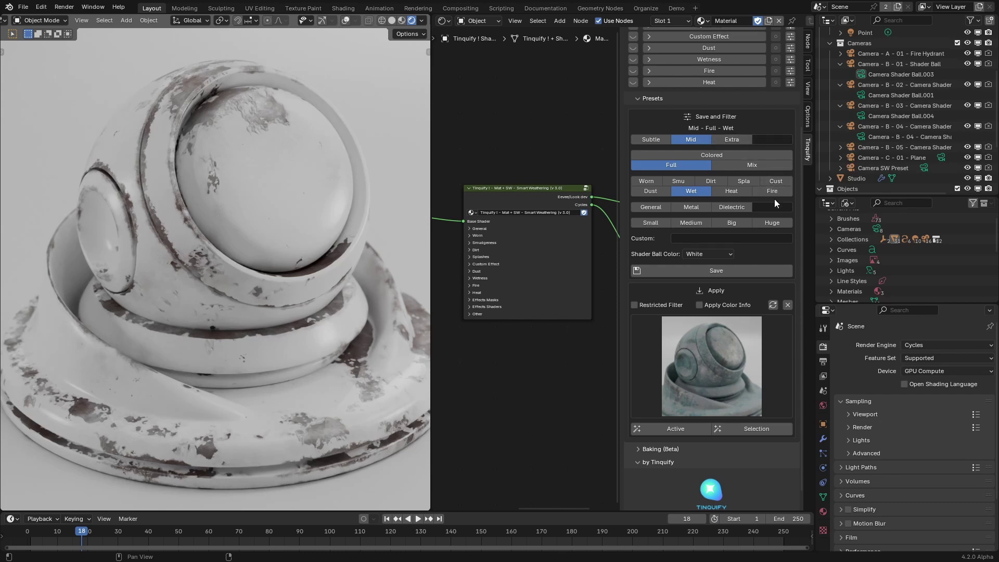
Fill the extra name fields with 'start' and 'end' and the Custom field with 'My custom name 01'
{"action": "left_click", "coordinate": [770, 139]}
{"action": "type", "text": "start"}
{"action": "left_click", "coordinate": [772, 206]}
{"action": "type", "text": "end"}
{"action": "left_click", "coordinate": [747, 237]}
{"action": "type", "text": "My custom name 01"}
{"action": "key", "text": "Return"}
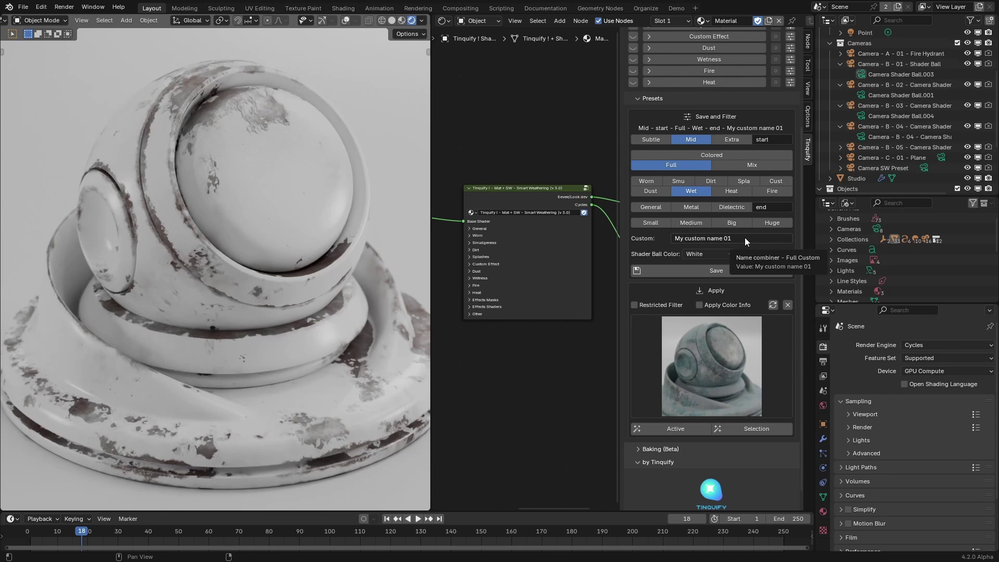
Clear the name parts, toggle Heat, Dielectric, Smu, Dirt, Spla, Cust, Dust, Fire, then turn all effects off
{"action": "key", "text": "BackSpace"}
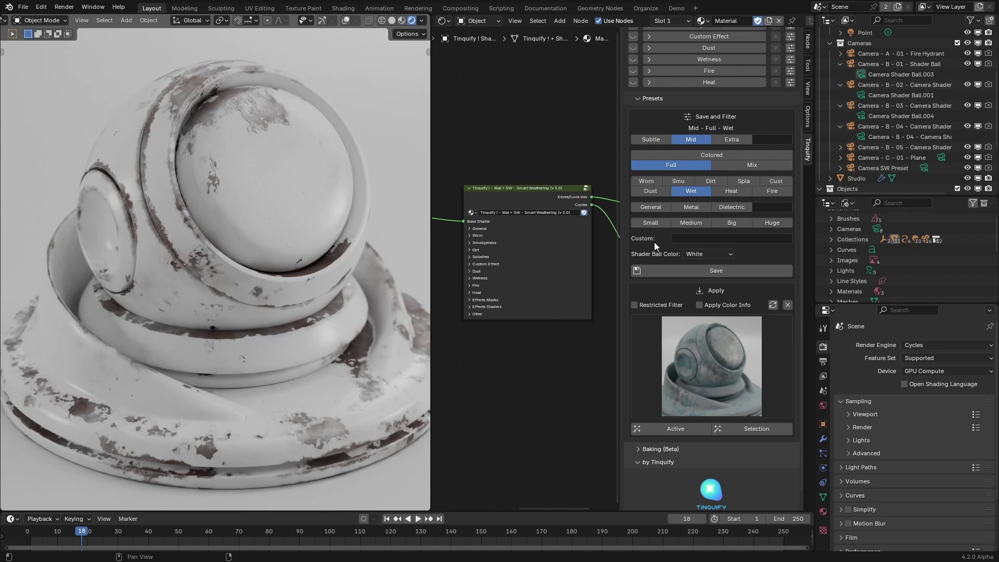
{"action": "left_click", "coordinate": [729, 192]}
{"action": "left_click", "coordinate": [731, 207]}
{"action": "left_click", "coordinate": [731, 207]}
{"action": "left_click", "coordinate": [650, 190]}
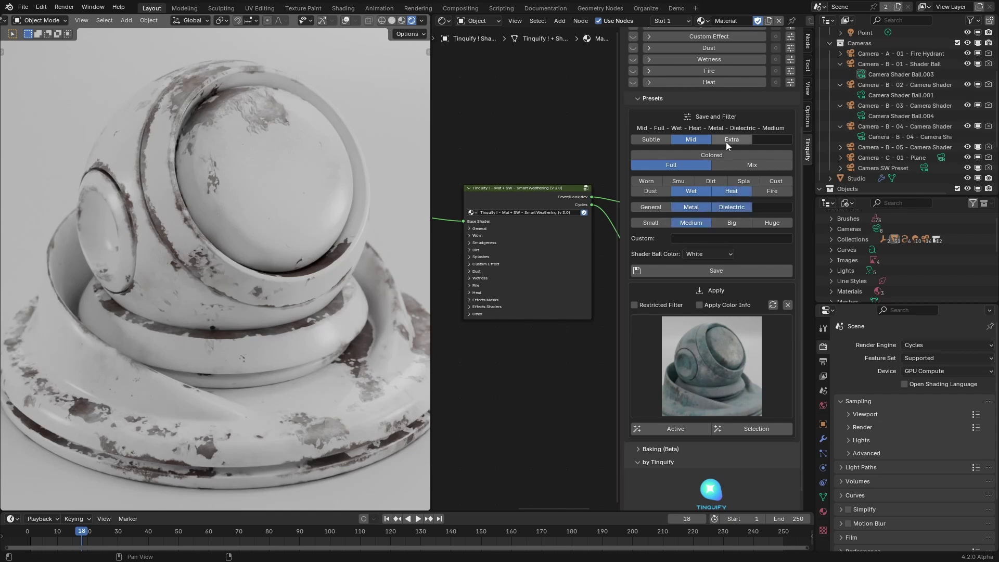
{"action": "left_click", "coordinate": [771, 191]}
{"action": "left_click", "coordinate": [775, 181]}
{"action": "left_click", "coordinate": [744, 181]}
{"action": "left_click", "coordinate": [710, 181]}
{"action": "left_click", "coordinate": [678, 181]}
{"action": "left_click_drag", "start_coordinate": [672, 182], "coordinate": [650, 191]}
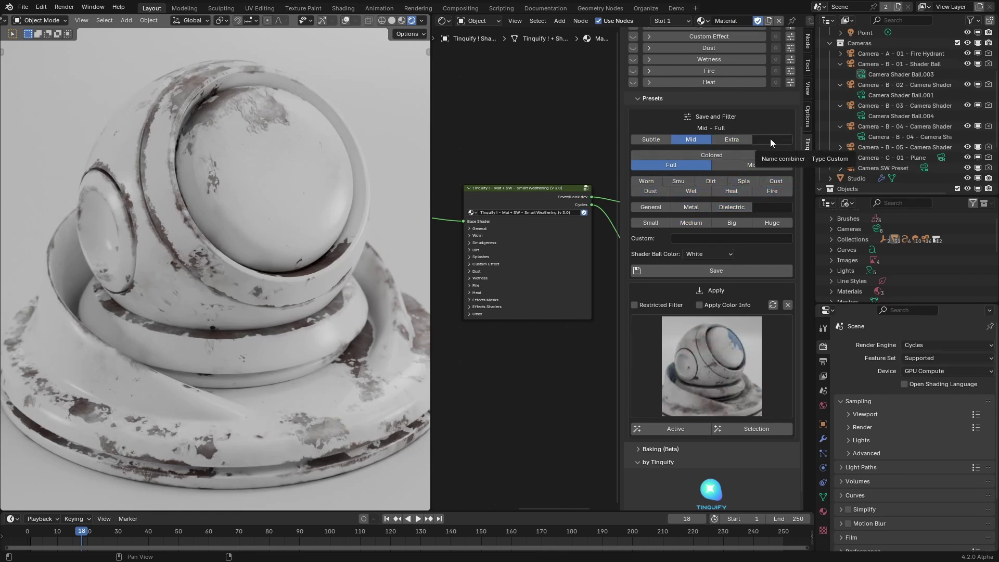
Test the extra name fields with 'ng custom field here' and 'custom field', then clear them
{"action": "left_click", "coordinate": [770, 139]}
{"action": "type", "text": "ng custom field here"}
{"action": "key", "text": "Return"}
{"action": "left_click", "coordinate": [762, 207]}
{"action": "type", "text": "custom field"}
{"action": "key", "text": "Return"}
{"action": "key", "text": "ctrl+z"}
{"action": "key", "text": "ctrl+z"}
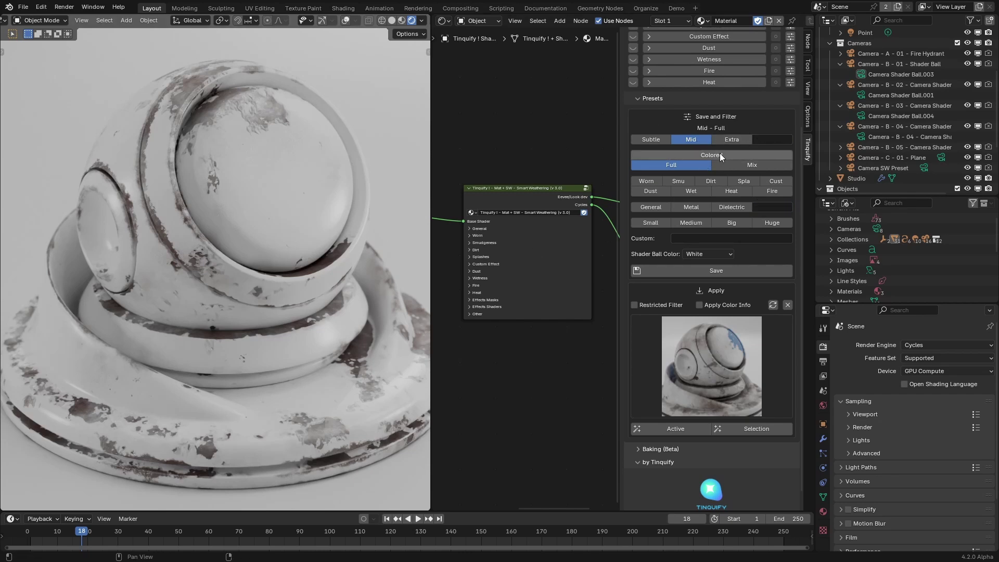
Swap Full for the Worn filter, set custom name 'Tutorial 01', and save the preset again
{"action": "left_click", "coordinate": [685, 167]}
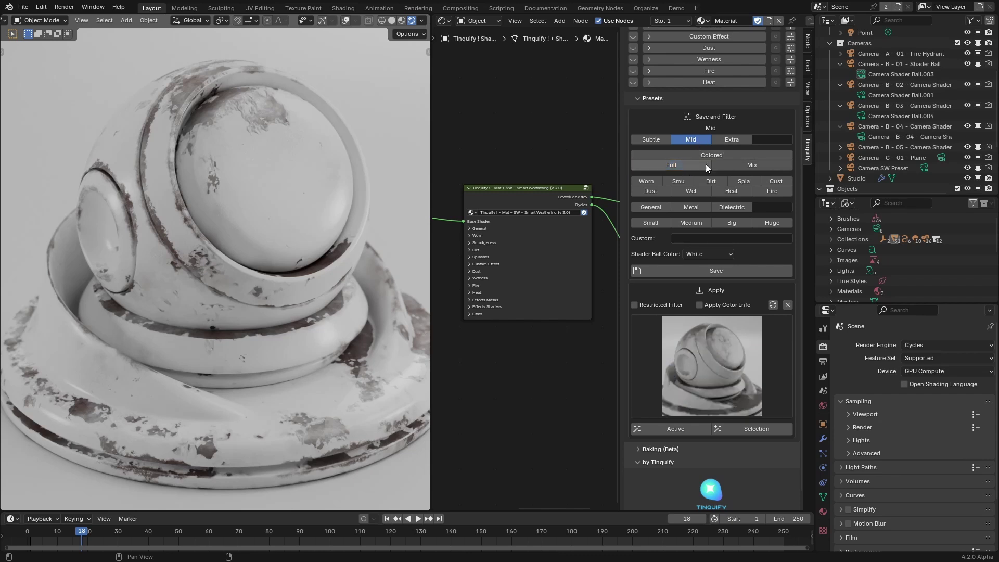
{"action": "left_click", "coordinate": [647, 182]}
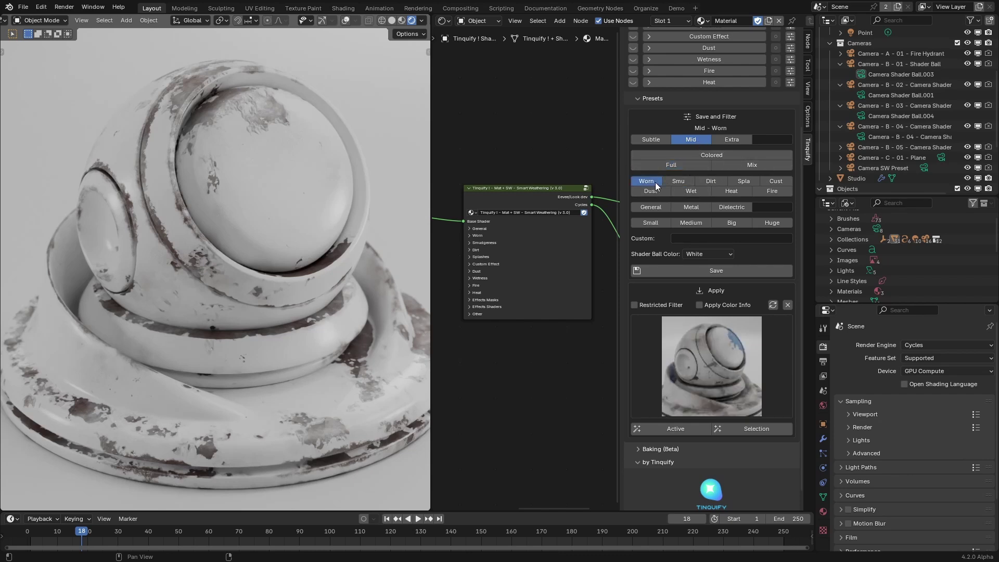
{"action": "left_click", "coordinate": [686, 237]}
{"action": "type", "text": "Tutorial 01"}
{"action": "key", "text": "Return"}
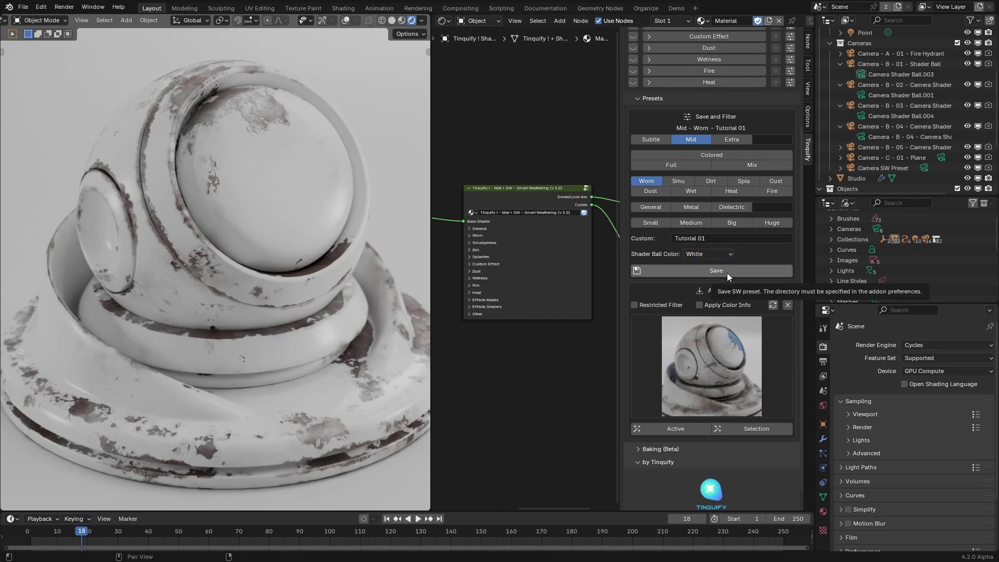
{"action": "left_click", "coordinate": [726, 272]}
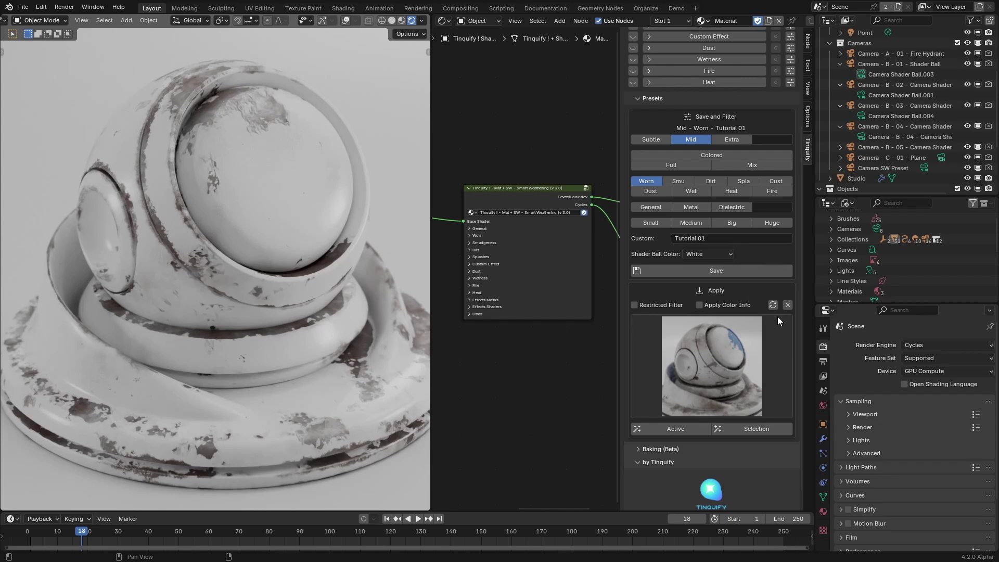
Open the preset grid, clear Mid and Worn, and try the Heat and Spla filters before removing them
{"action": "left_click", "coordinate": [738, 366]}
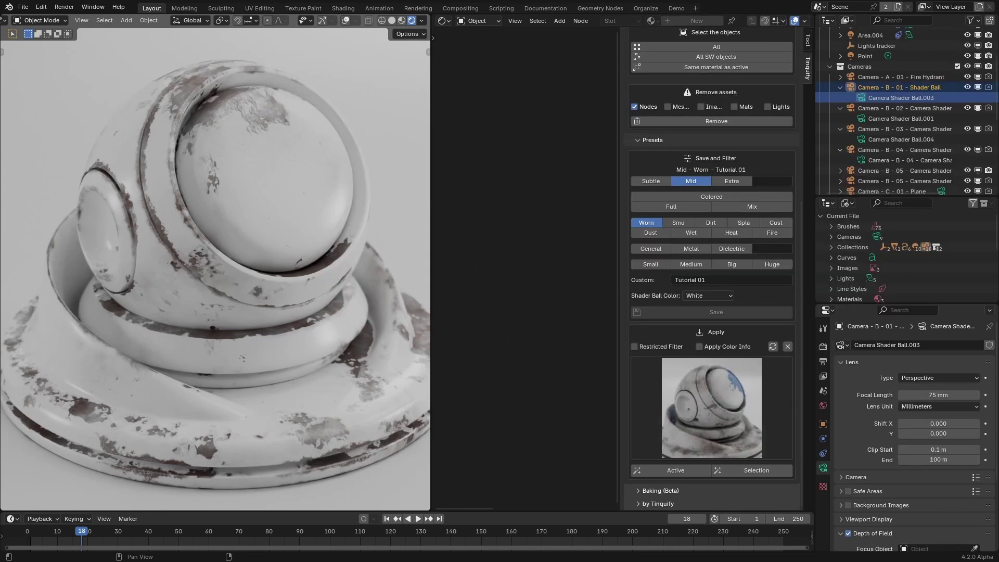
{"action": "left_click", "coordinate": [646, 222]}
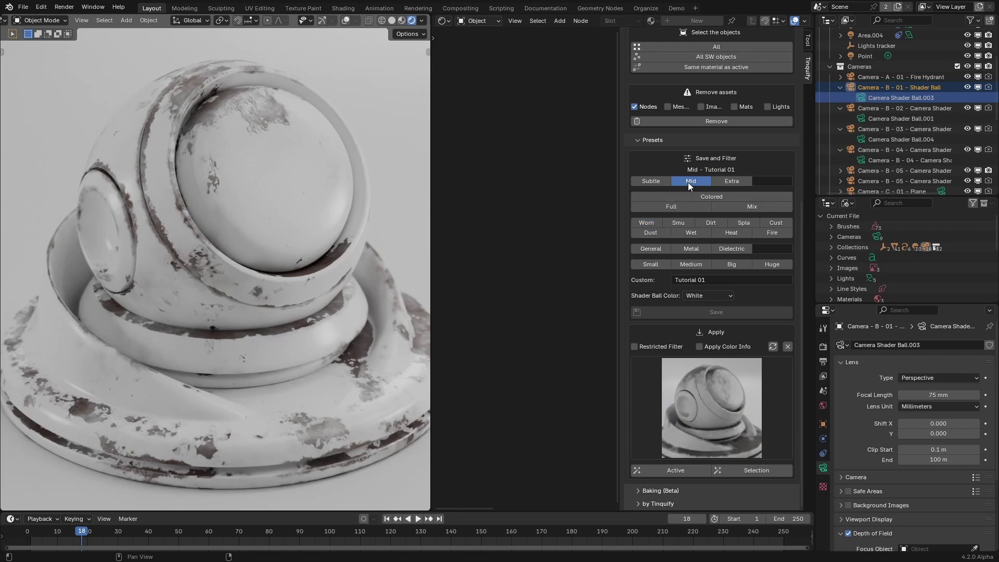
{"action": "left_click", "coordinate": [688, 182]}
{"action": "left_click", "coordinate": [726, 232]}
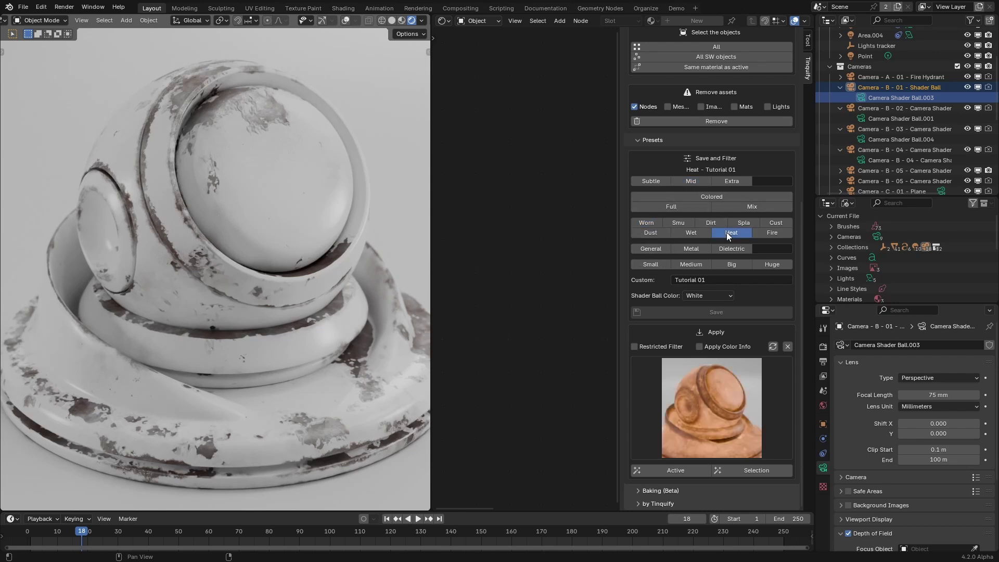
{"action": "left_click", "coordinate": [726, 232]}
{"action": "left_click", "coordinate": [735, 225]}
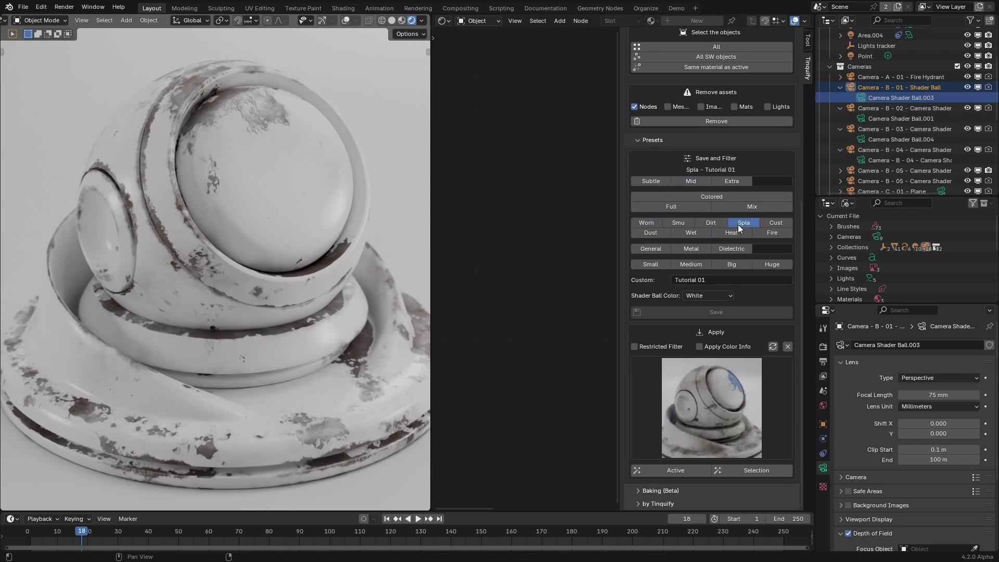
{"action": "left_click", "coordinate": [738, 224]}
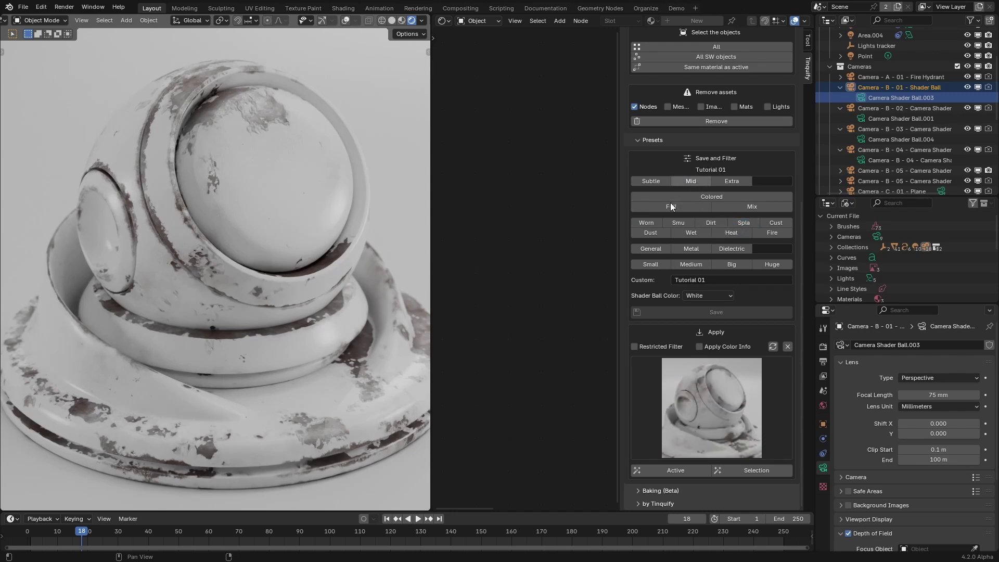
Filter back to Mid and Worn, then refresh and browse the preset thumbnail gallery
{"action": "left_click", "coordinate": [696, 182]}
{"action": "left_click", "coordinate": [653, 223]}
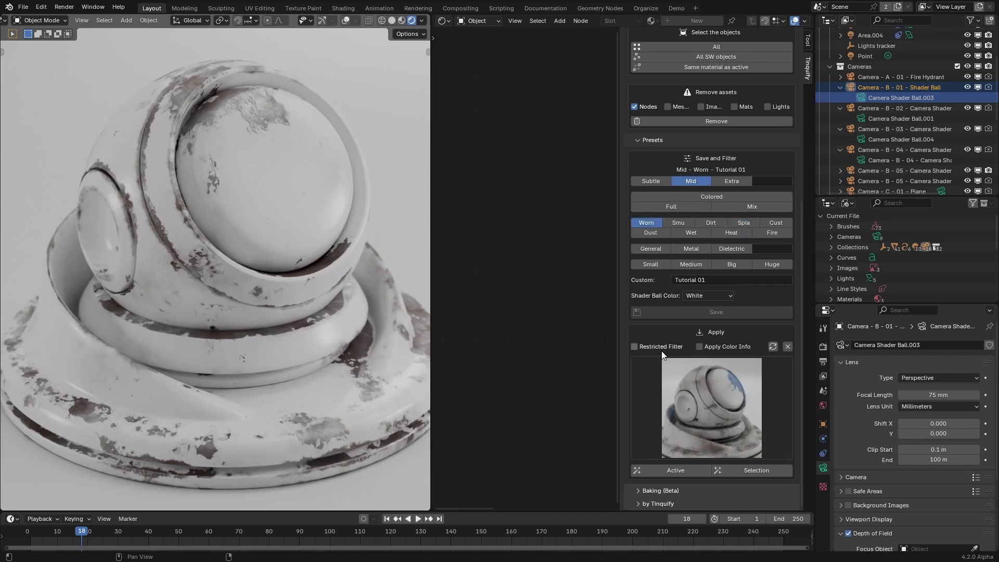
{"action": "left_click", "coordinate": [758, 411]}
{"action": "left_click", "coordinate": [773, 347]}
{"action": "left_click", "coordinate": [753, 398]}
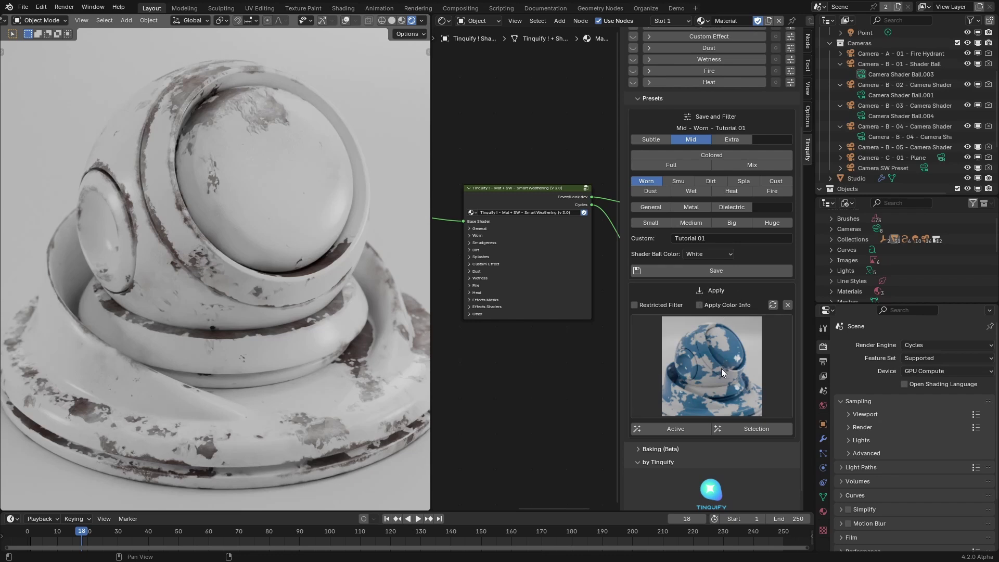
Turn on viewport overlays and apply the Mid - Spla preset to the active material
{"action": "key", "text": "shift+alt+z"}
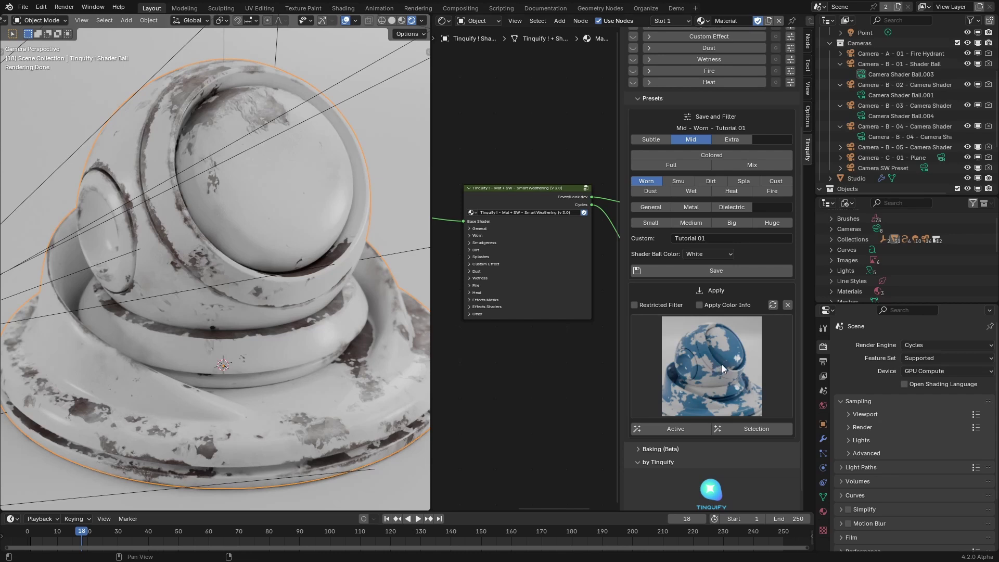
{"action": "left_click", "coordinate": [708, 380]}
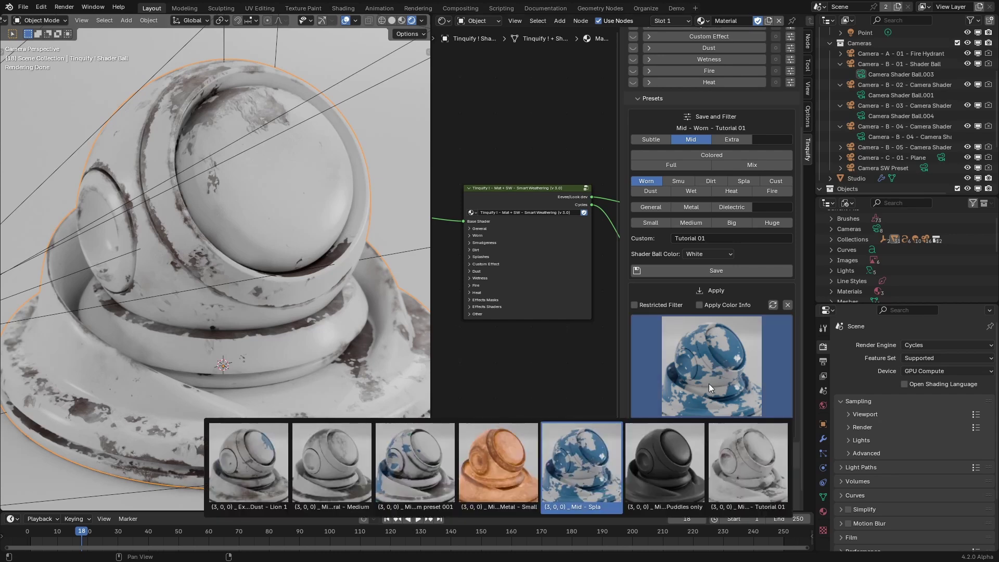
{"action": "left_click", "coordinate": [566, 475]}
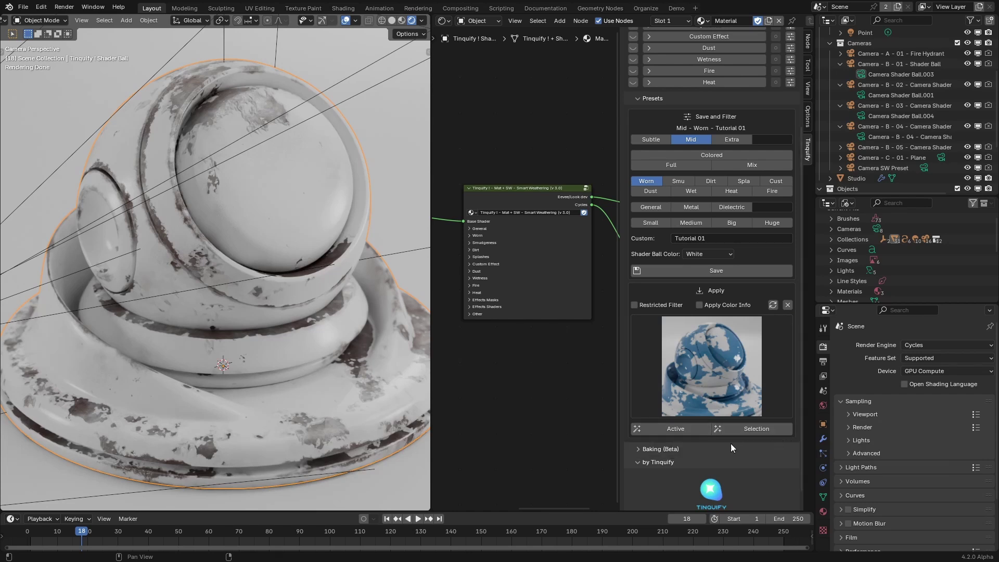
{"action": "left_click", "coordinate": [686, 431]}
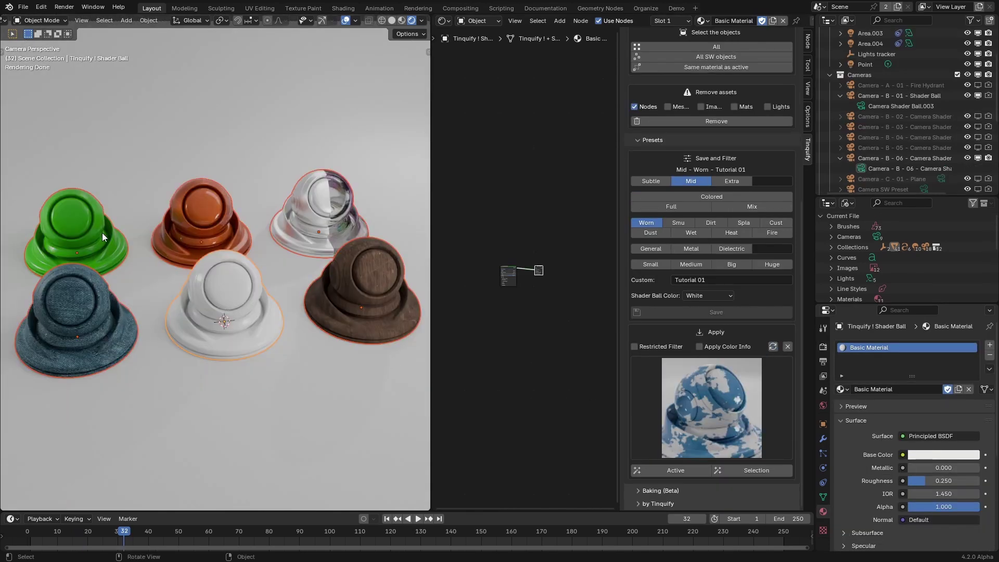
Make the glass ball's Aluminum material active and apply the preset to all selected balls
{"action": "left_click", "coordinate": [327, 201]}
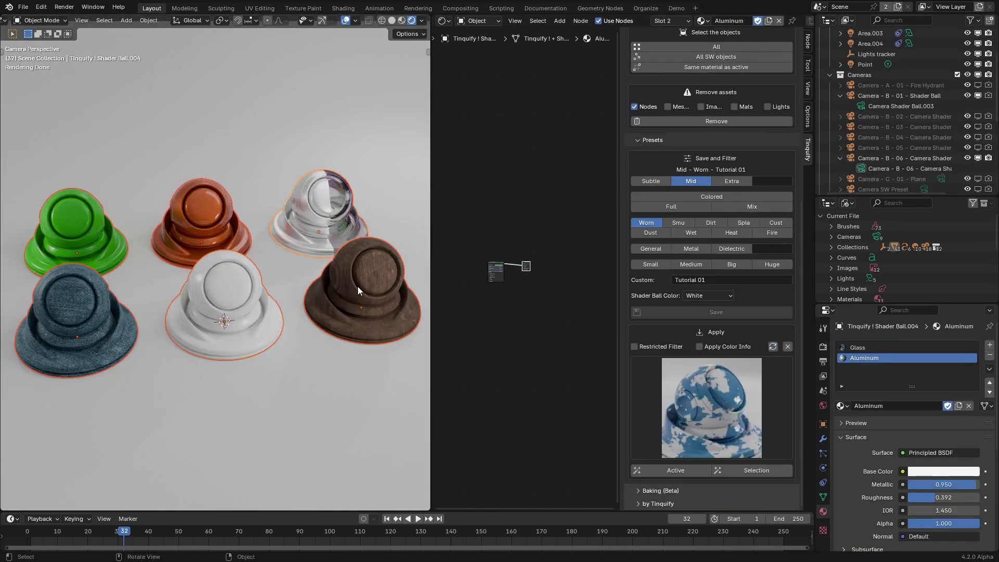
{"action": "left_click", "coordinate": [884, 358]}
{"action": "left_click", "coordinate": [768, 475]}
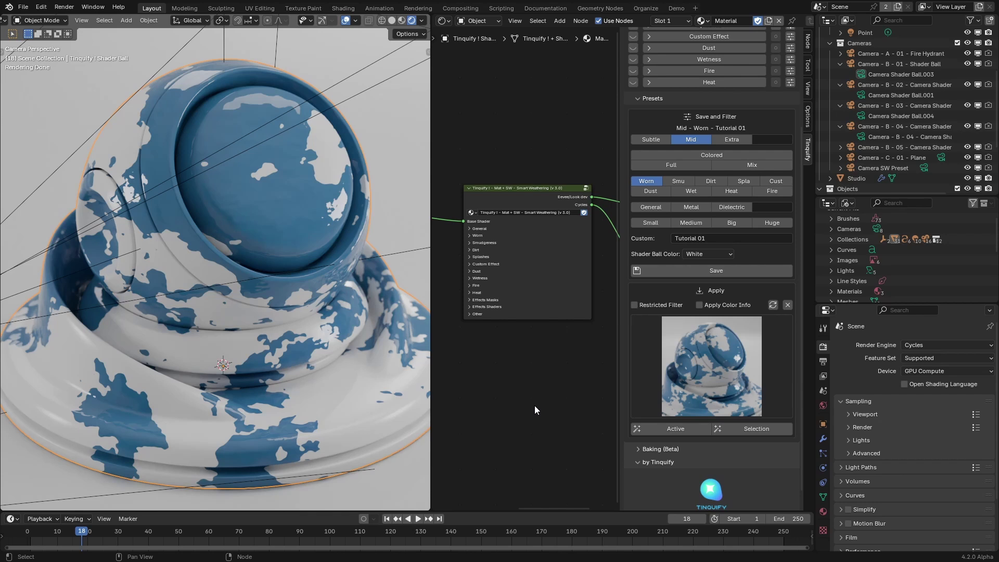
Switch to File Explorer showing the SW Presets folder of JSON and PNG preset files
{"action": "key", "text": "alt+Tab"}
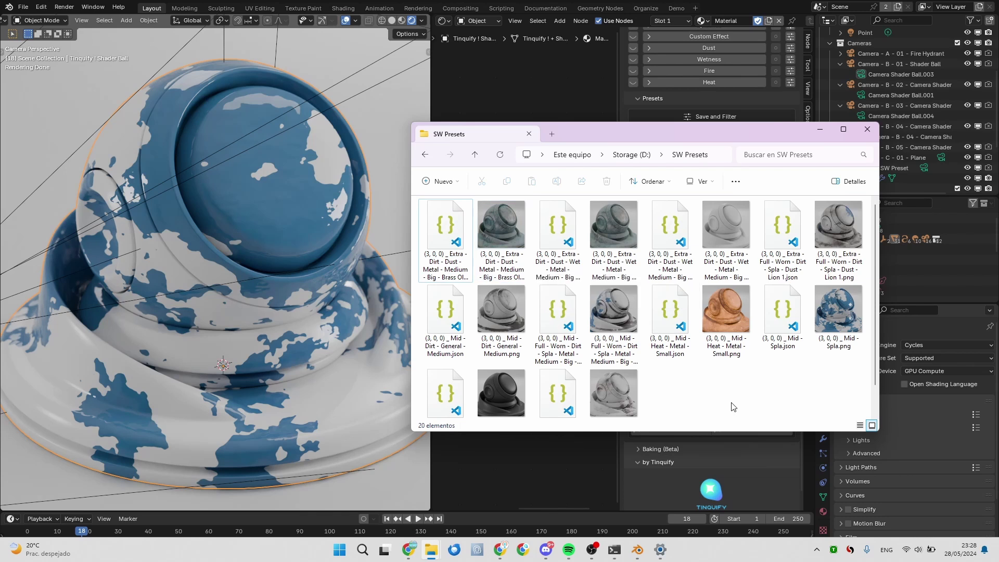
Select the Brass Old preset's image and JSON files and begin renaming the JSON file
{"action": "left_click", "coordinate": [500, 229]}
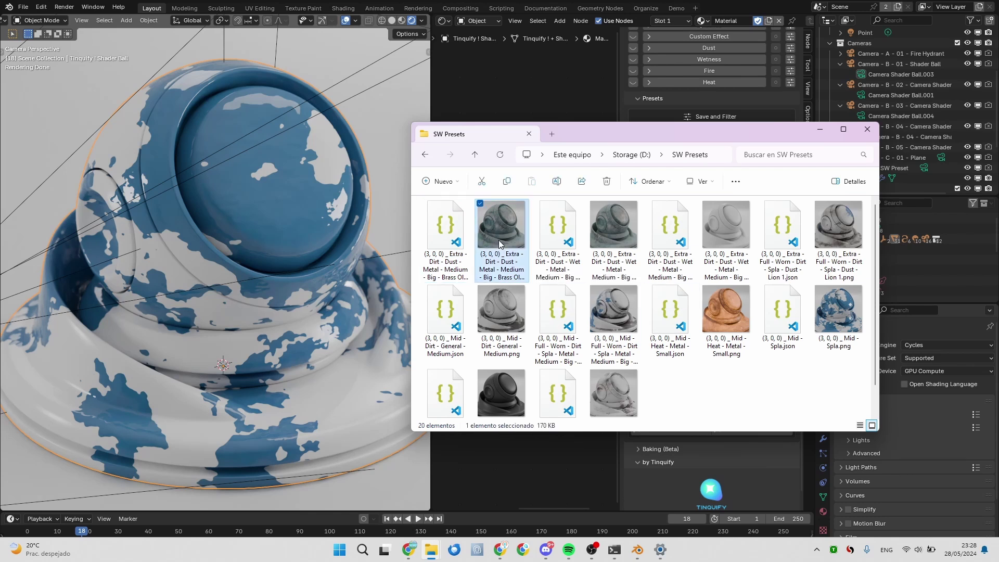
{"action": "left_click", "coordinate": [438, 276]}
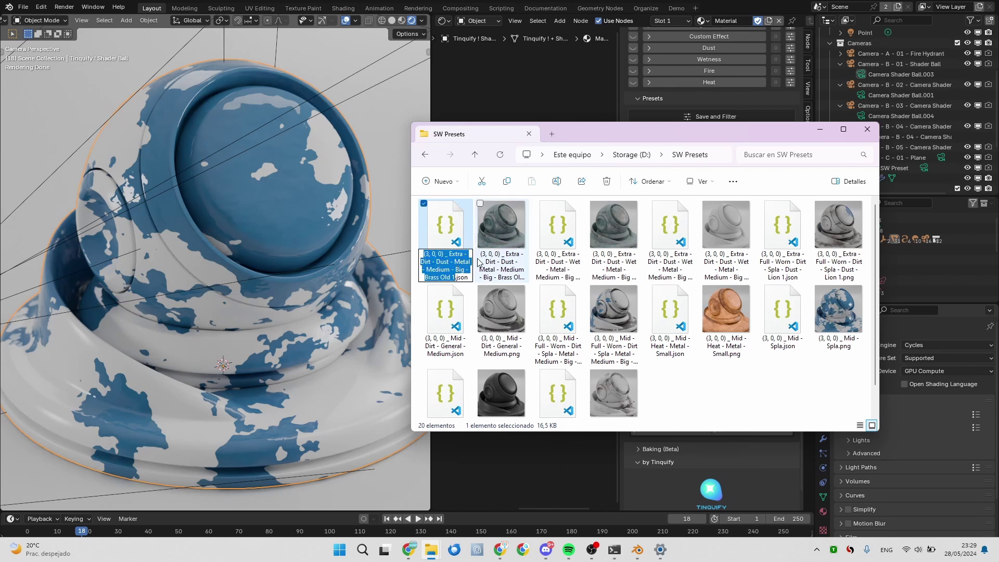
{"action": "left_click", "coordinate": [495, 269]}
{"action": "left_click", "coordinate": [495, 270]}
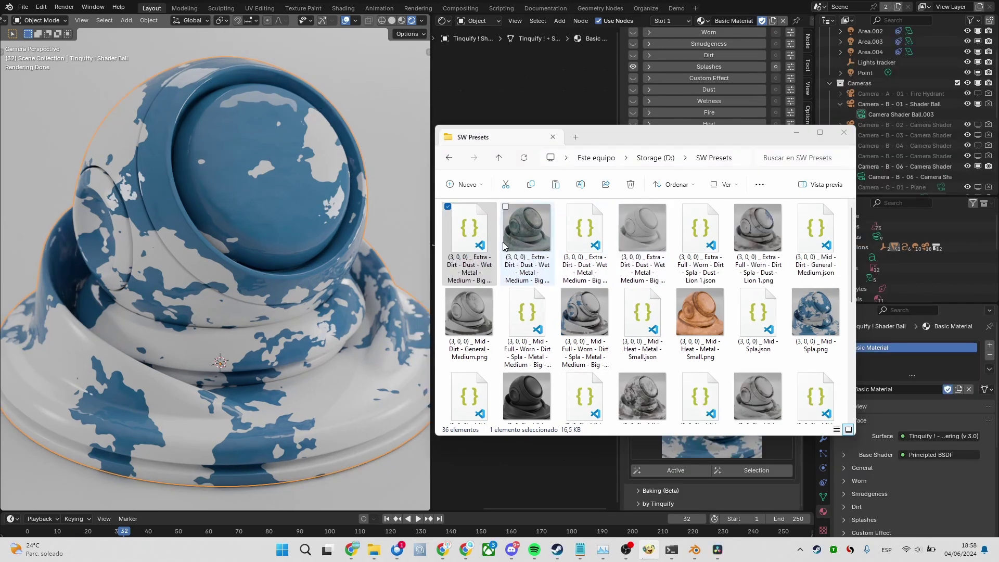
Change Smudgeness Fingerprints Amount from 0.5 to 0.7 in the Brass Old 2 JSON and save it
{"action": "left_click", "coordinate": [481, 272]}
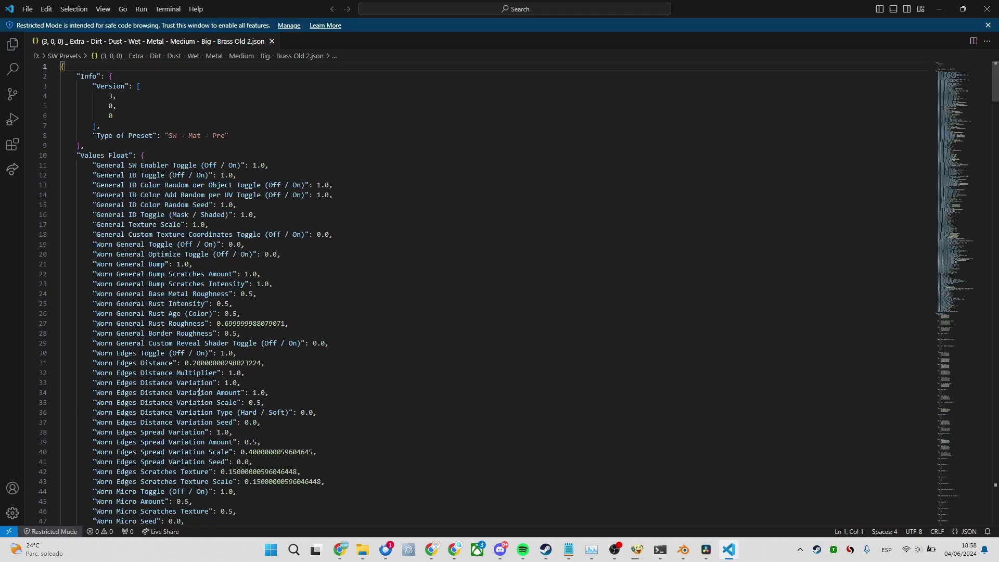
{"action": "scroll", "coordinate": [276, 393], "scroll_direction": "down", "scroll_amount": 7}
{"action": "scroll", "coordinate": [275, 393], "scroll_direction": "down", "scroll_amount": 14}
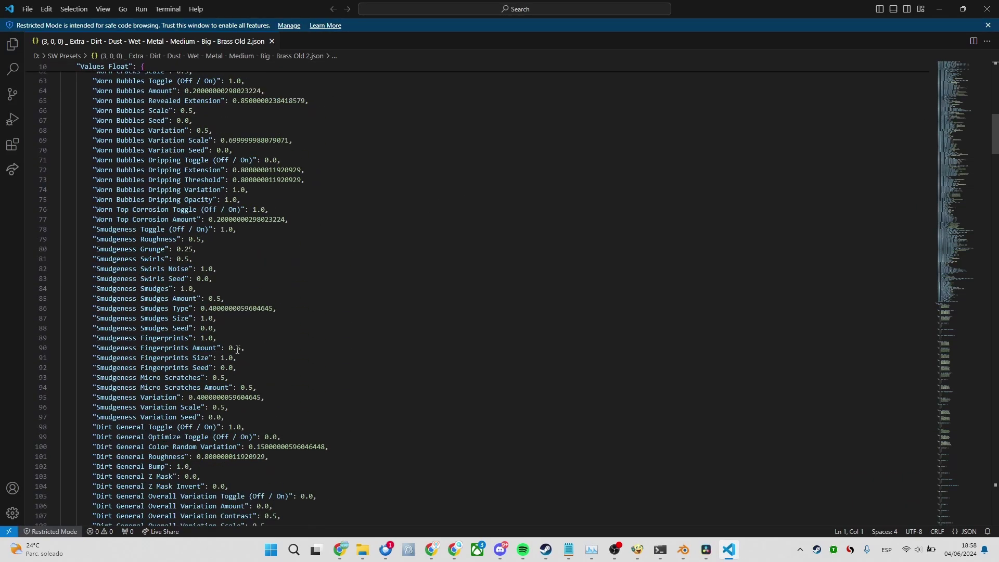
{"action": "double_click", "coordinate": [237, 347]}
{"action": "type", "text": "7"}
{"action": "left_click", "coordinate": [286, 353]}
{"action": "key", "text": "ctrl+s"}
{"action": "key", "text": "alt+Tab"}
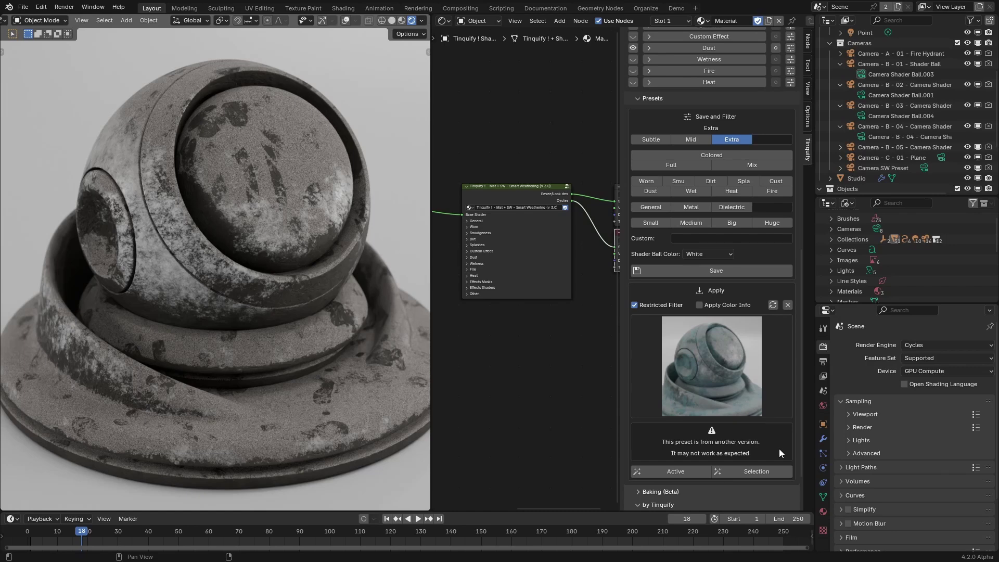
Copy all 16 shared preset files from Sent SW Presets into the SW Presets folder
{"action": "key", "text": "alt+Tab"}
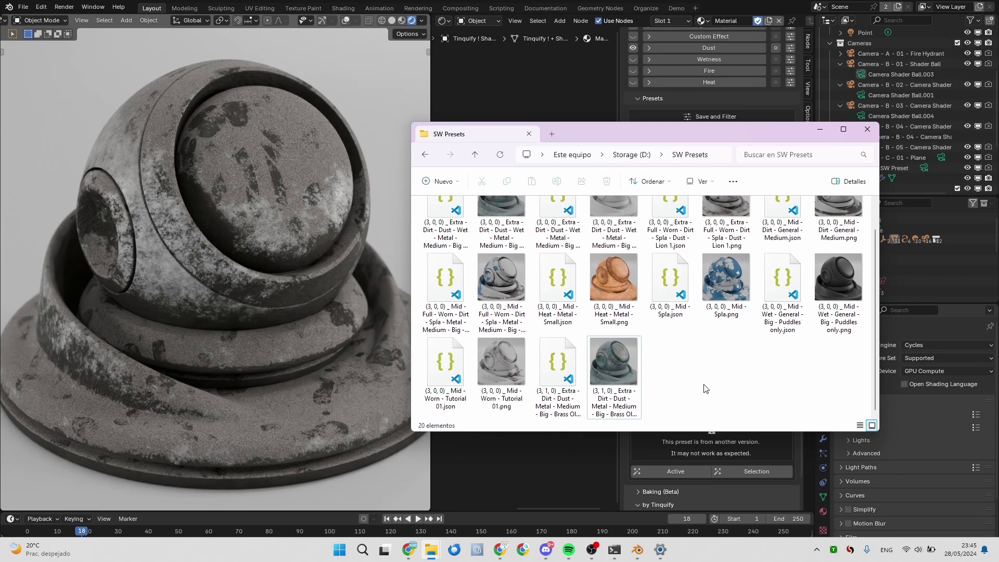
{"action": "left_click_drag", "start_coordinate": [846, 405], "coordinate": [750, 378]}
{"action": "key", "text": "alt+Tab"}
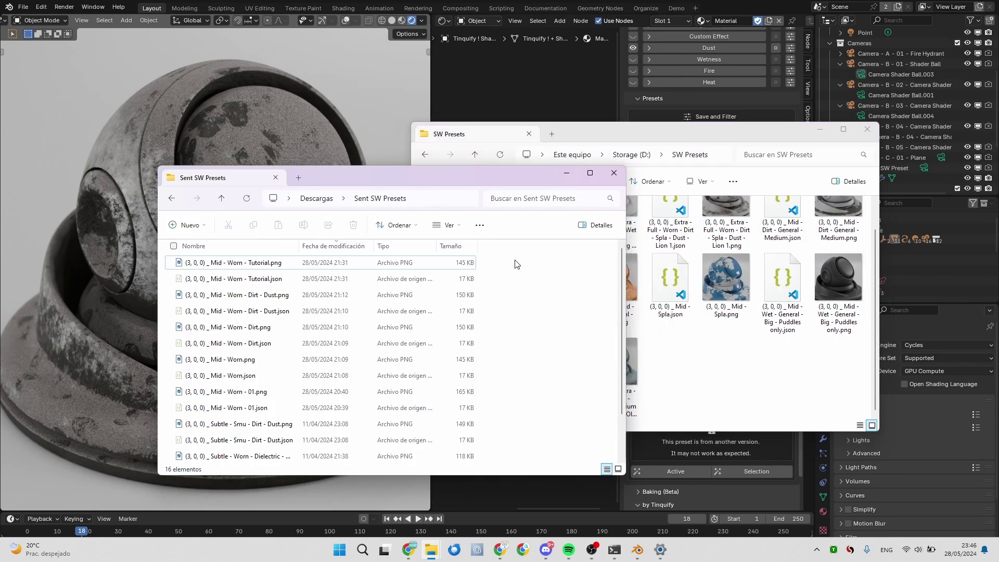
{"action": "left_click_drag", "start_coordinate": [514, 265], "coordinate": [405, 463]}
{"action": "left_click_drag", "start_coordinate": [428, 375], "coordinate": [728, 380]}
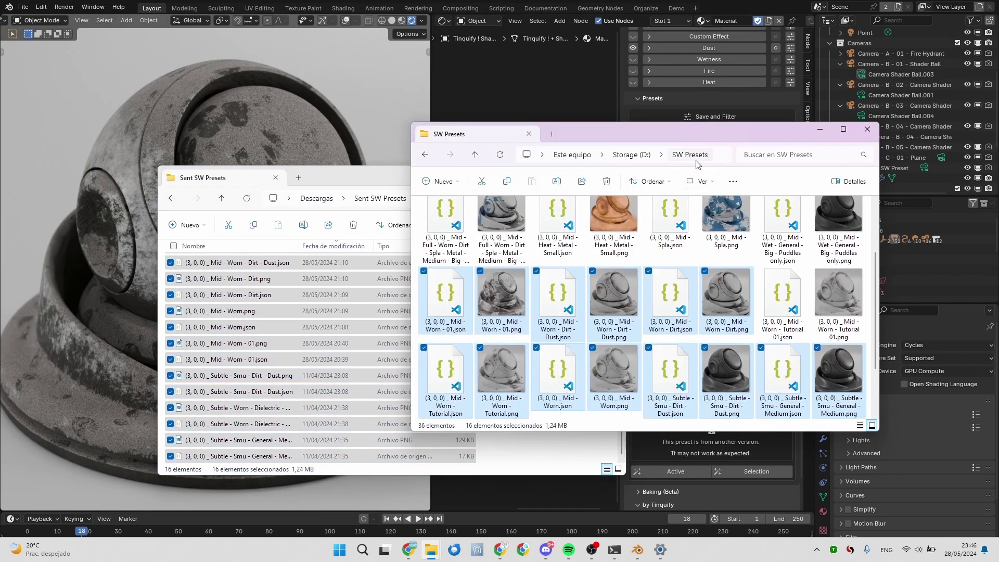
Refresh Blender's presets so the copied files appear in the thumbnail gallery
{"action": "key", "text": "alt+Tab"}
{"action": "left_click", "coordinate": [772, 306]}
{"action": "left_click", "coordinate": [760, 353]}
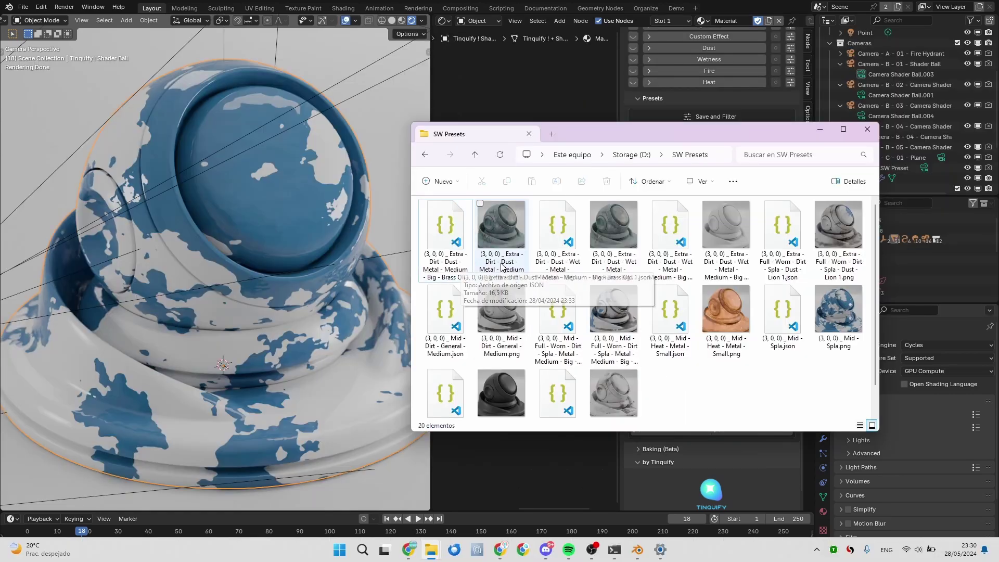
Rename the Brass preset's JSON and PNG files to carry a (3, 1, 0) version prefix
{"action": "left_click", "coordinate": [434, 260]}
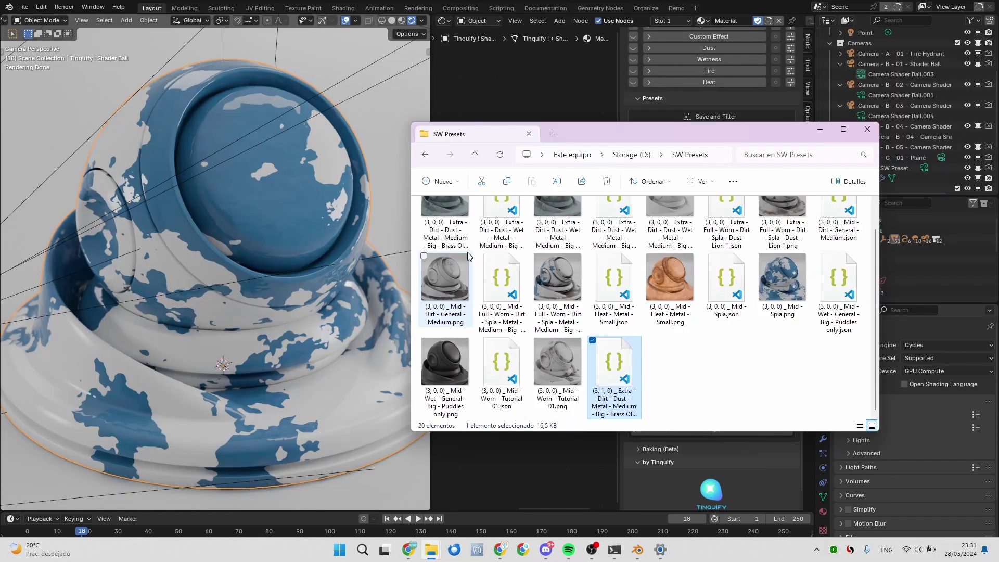
{"action": "scroll", "coordinate": [467, 255], "scroll_direction": "up", "scroll_amount": 1}
{"action": "left_click", "coordinate": [463, 255]}
{"action": "key", "text": "F2"}
{"action": "key", "text": "ctrl+v"}
{"action": "key", "text": "Return"}
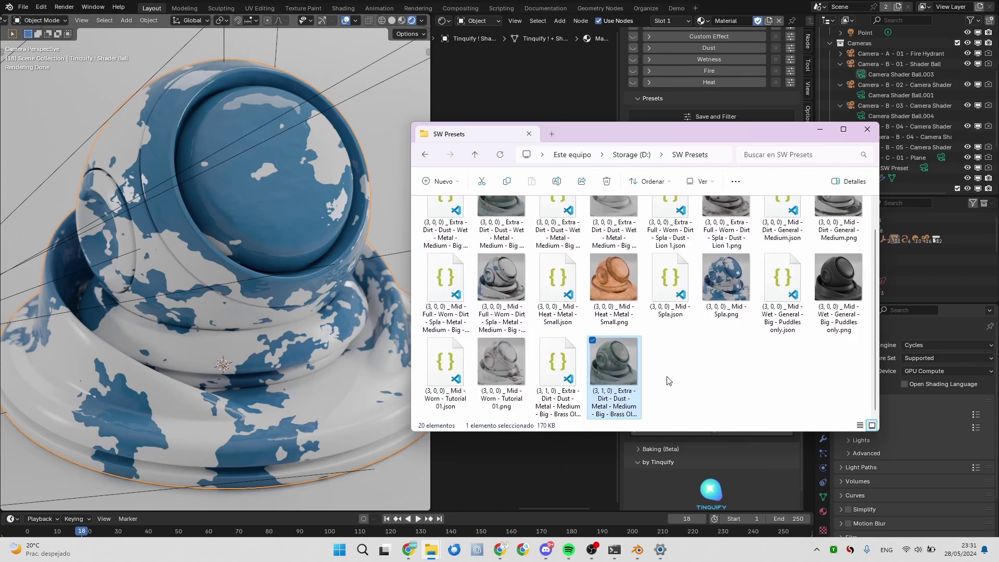
{"action": "key", "text": "alt+Tab"}
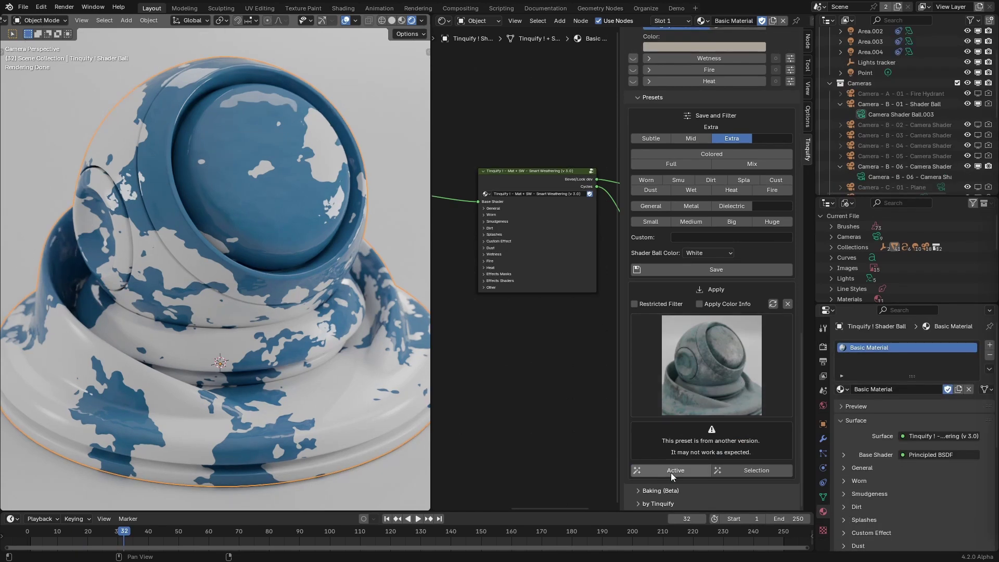
Apply the selected Extra weathering preset to Basic Material using Active
{"action": "left_click", "coordinate": [671, 470]}
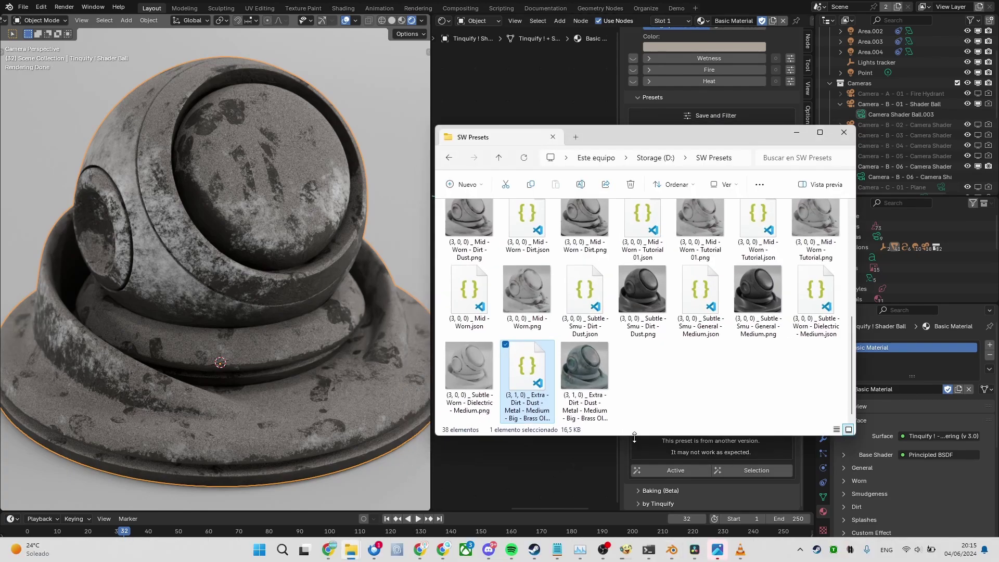
Remove the word Toggle from every matching value name in the renamed Brass preset JSON
{"action": "double_click", "coordinate": [510, 399]}
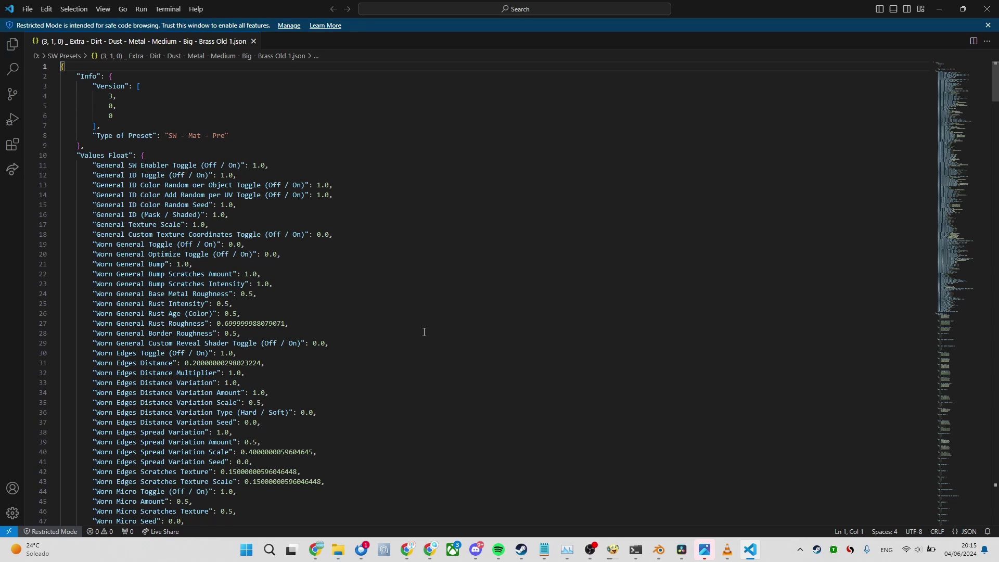
{"action": "double_click", "coordinate": [192, 164]}
{"action": "key", "text": "ctrl+d"}
{"action": "key", "text": "ctrl+d"}
{"action": "key", "text": "ctrl+d"}
{"action": "key", "text": "ctrl+d"}
{"action": "key", "text": "ctrl+d"}
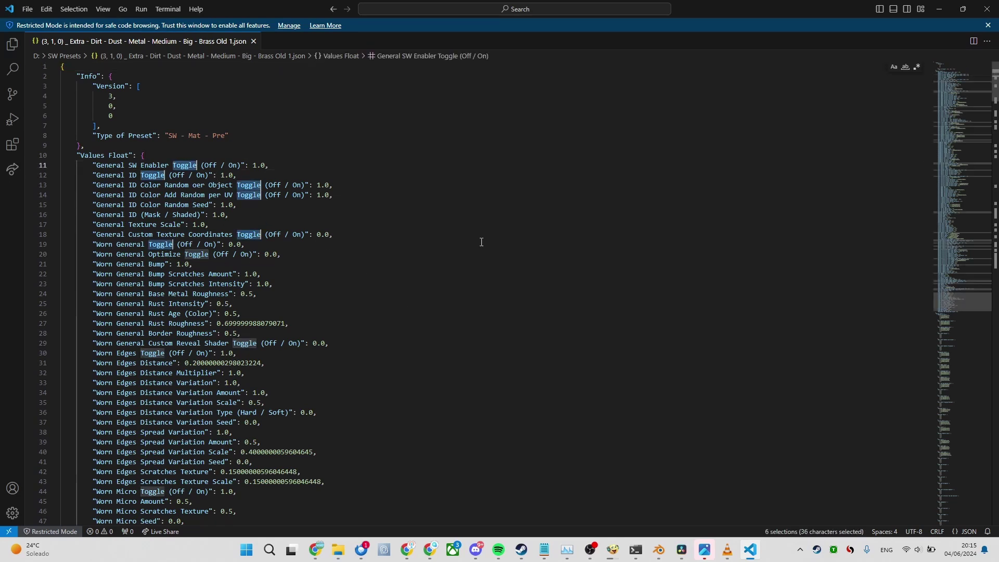
{"action": "key", "text": "ctrl+d"}
{"action": "key", "text": "ctrl+d"}
{"action": "key", "text": "ctrl+d"}
{"action": "key", "text": "BackSpace"}
{"action": "key", "text": "BackSpace"}
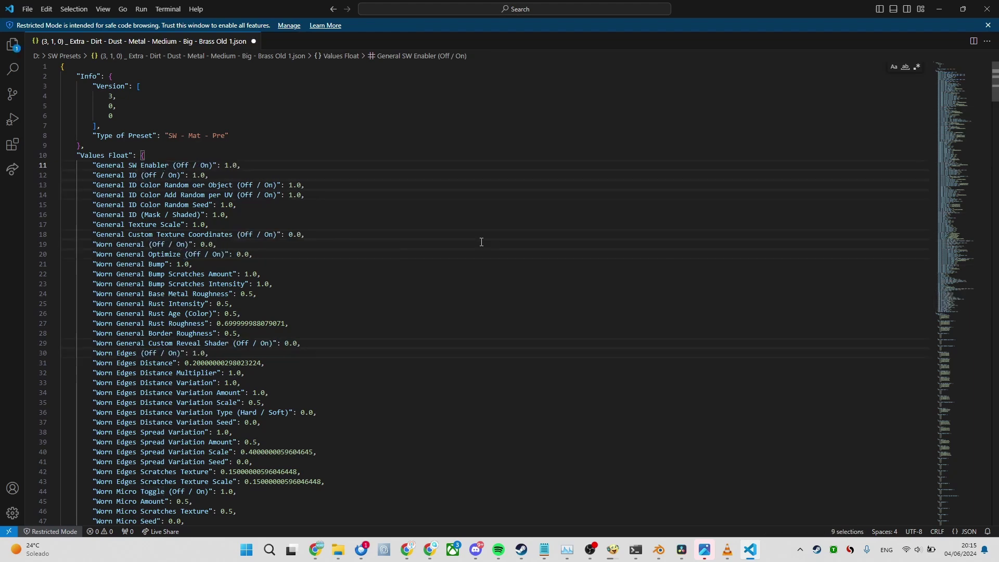
{"action": "left_click", "coordinate": [461, 249]}
Delete the Worn General Rust Roughness line and save the file
{"action": "left_click_drag", "start_coordinate": [335, 325], "coordinate": [330, 316]}
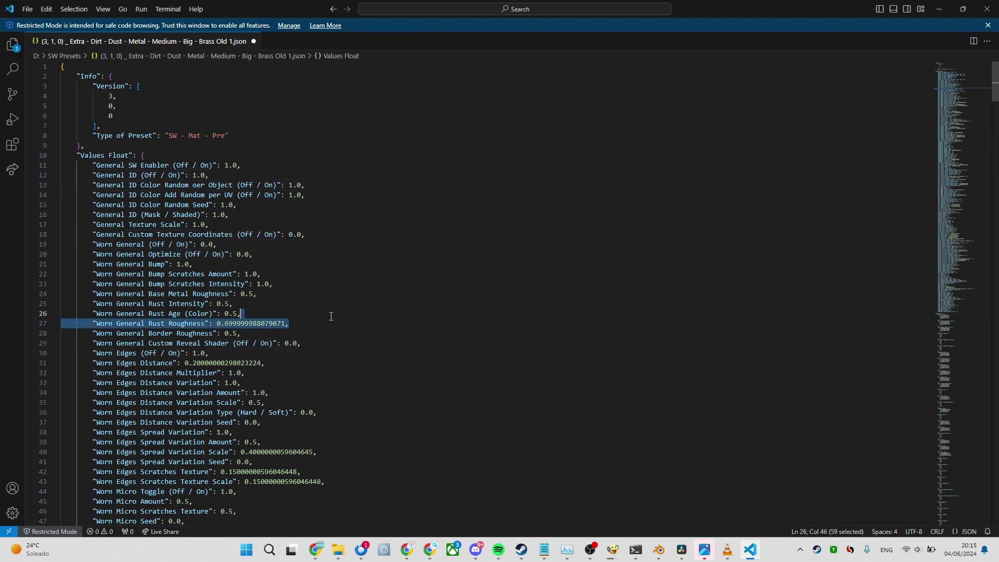
{"action": "key", "text": "BackSpace"}
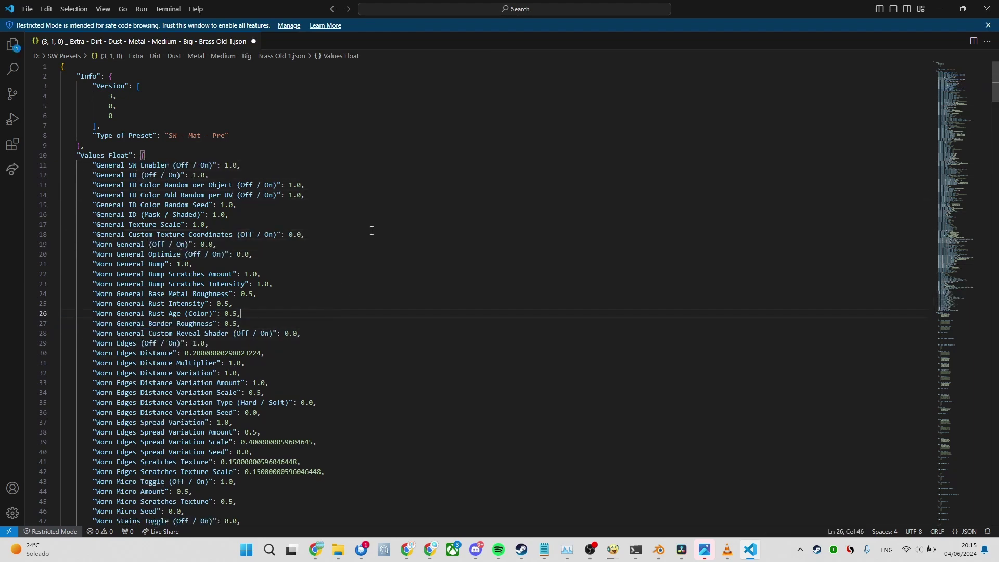
{"action": "key", "text": "ctrl+s"}
Leave the General Texture Scale entry unchanged and close VS Code to return to Blender
{"action": "left_click", "coordinate": [326, 221]}
{"action": "left_click_drag", "start_coordinate": [326, 221], "coordinate": [326, 214]}
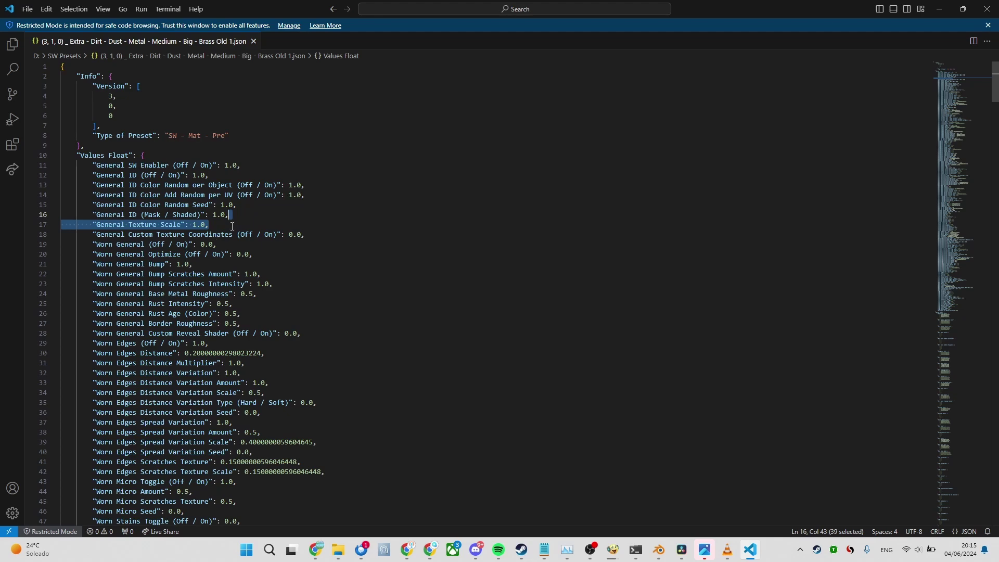
{"action": "left_click", "coordinate": [232, 226]}
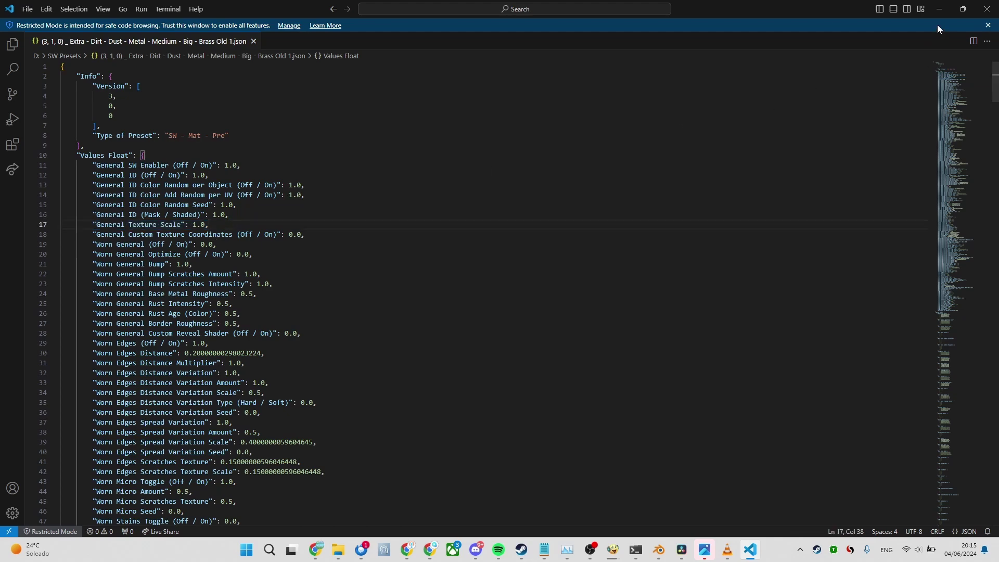
{"action": "left_click", "coordinate": [987, 8]}
{"action": "left_click", "coordinate": [701, 38]}
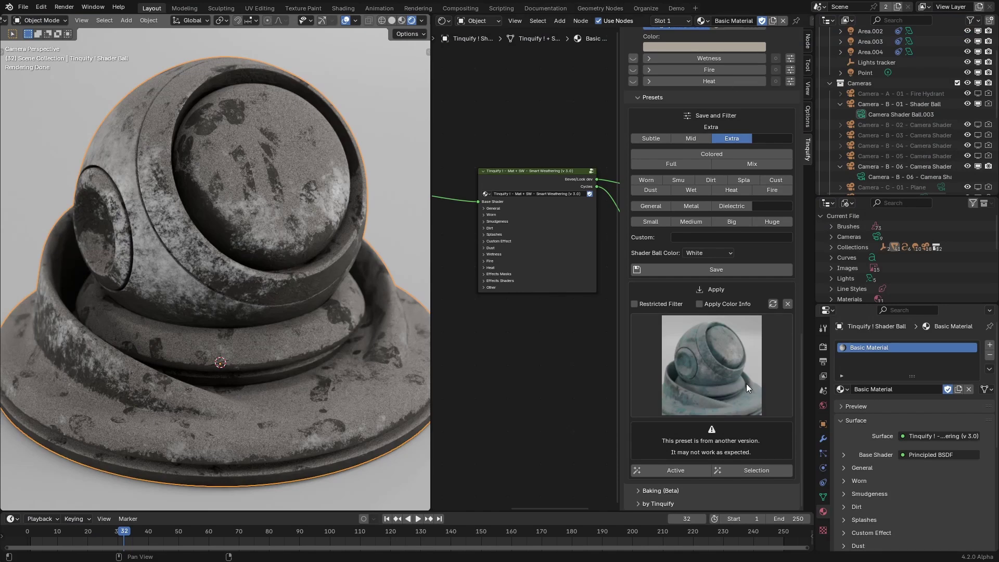
Adjust the Texture Scale and tag the new preset Dirt, Dust, Metal, Medium and Big
{"action": "scroll", "coordinate": [746, 382], "scroll_direction": "up", "scroll_amount": 20}
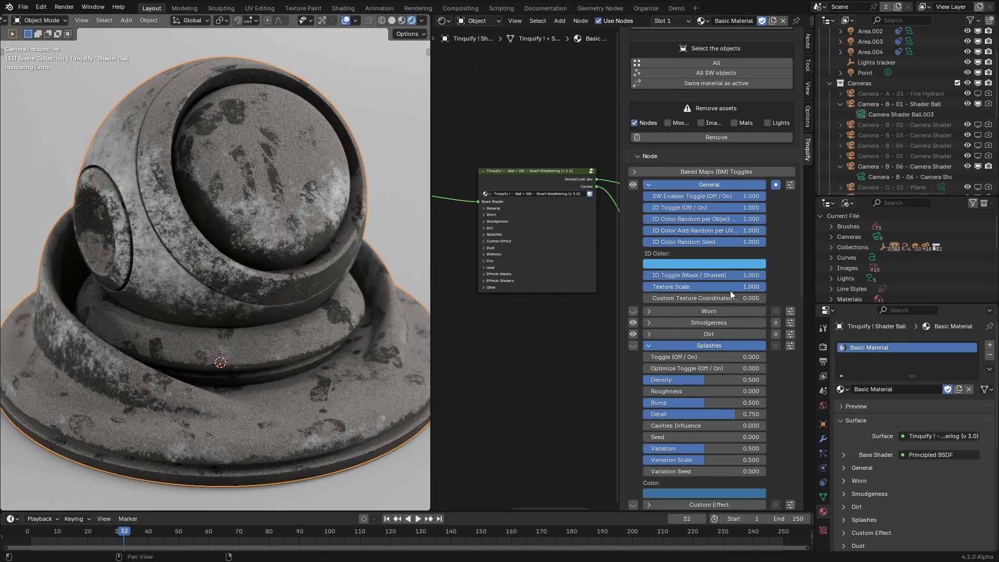
{"action": "left_click_drag", "start_coordinate": [729, 291], "coordinate": [706, 286]}
{"action": "scroll", "coordinate": [725, 317], "scroll_direction": "down", "scroll_amount": 20}
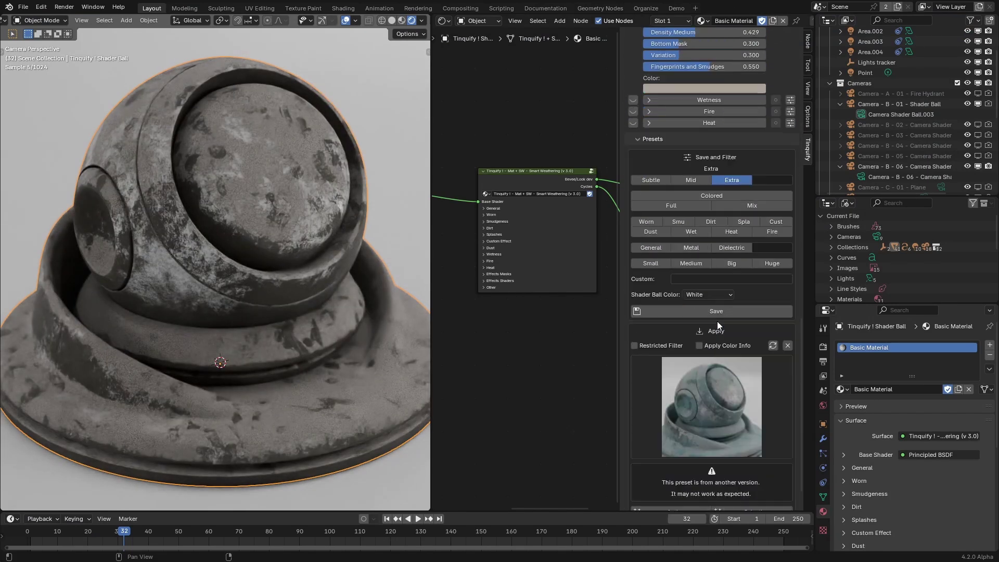
{"action": "scroll", "coordinate": [665, 234], "scroll_direction": "up", "scroll_amount": 2}
{"action": "left_click", "coordinate": [711, 222]}
{"action": "left_click", "coordinate": [650, 233]}
{"action": "left_click", "coordinate": [690, 248]}
{"action": "left_click", "coordinate": [691, 263]}
{"action": "left_click", "coordinate": [730, 264]}
Name the custom preset 'Brass Old 2' and save it as a new preset
{"action": "left_click", "coordinate": [726, 280]}
{"action": "type", "text": "Brass Old 2"}
{"action": "left_click", "coordinate": [736, 313]}
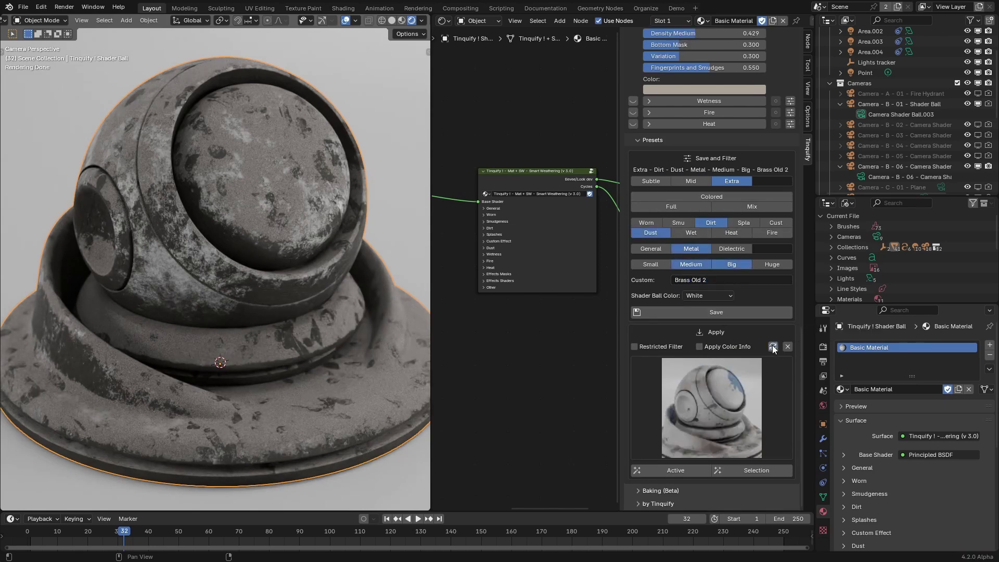
Refresh the previews and delete the copper preset from the thumbnail grid
{"action": "left_click", "coordinate": [712, 408]}
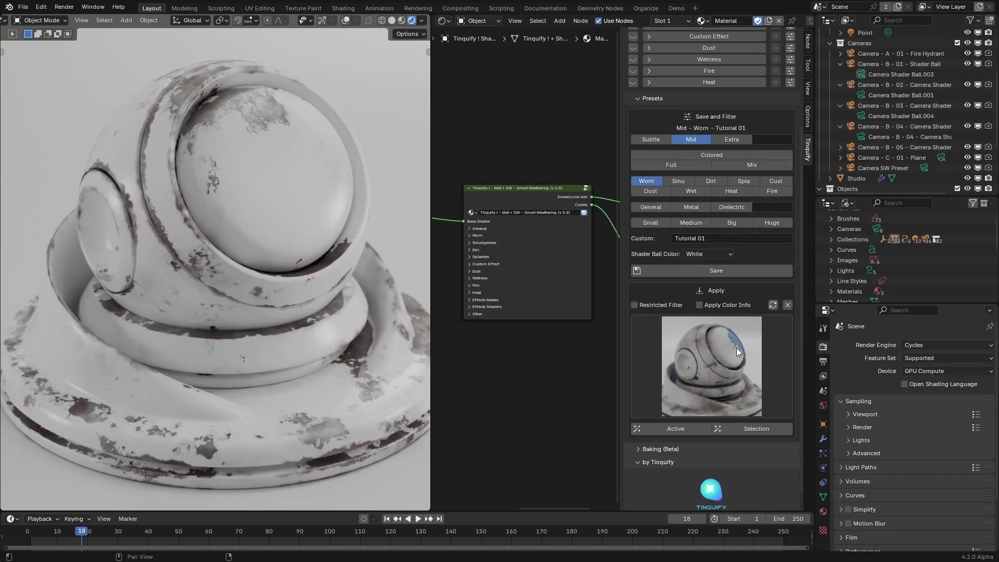
{"action": "left_click", "coordinate": [735, 347]}
{"action": "left_click", "coordinate": [688, 452]}
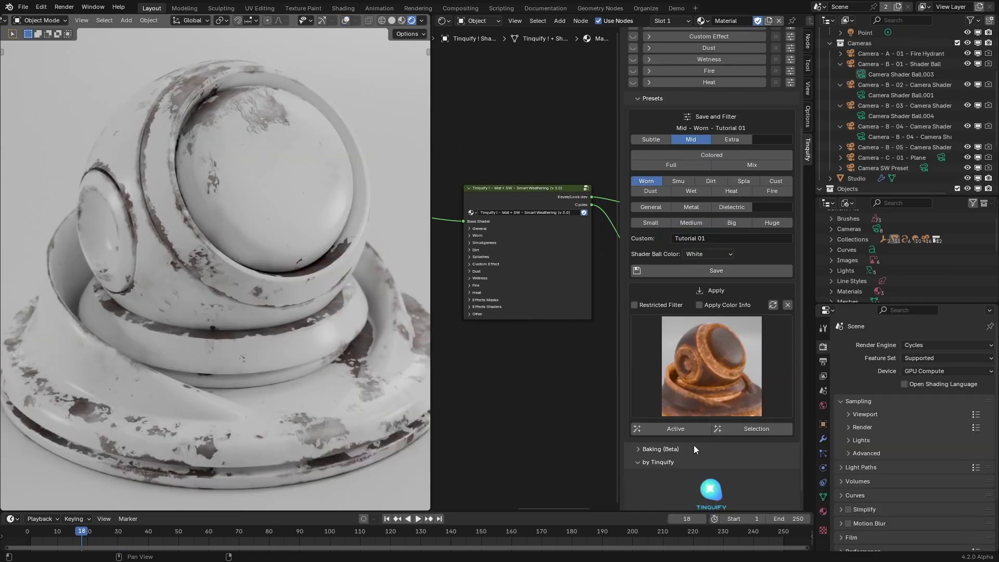
{"action": "left_click", "coordinate": [786, 306]}
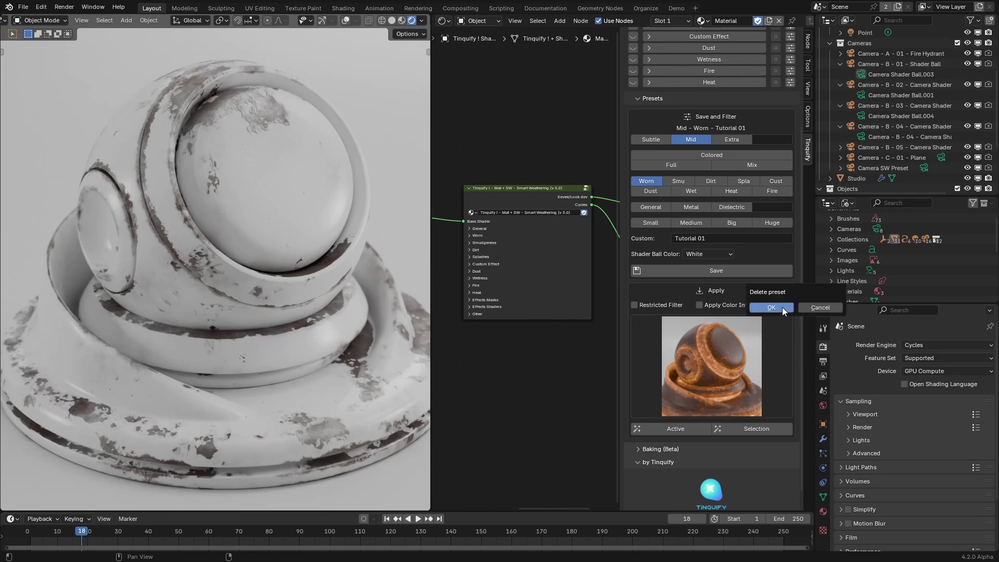
{"action": "left_click", "coordinate": [782, 307]}
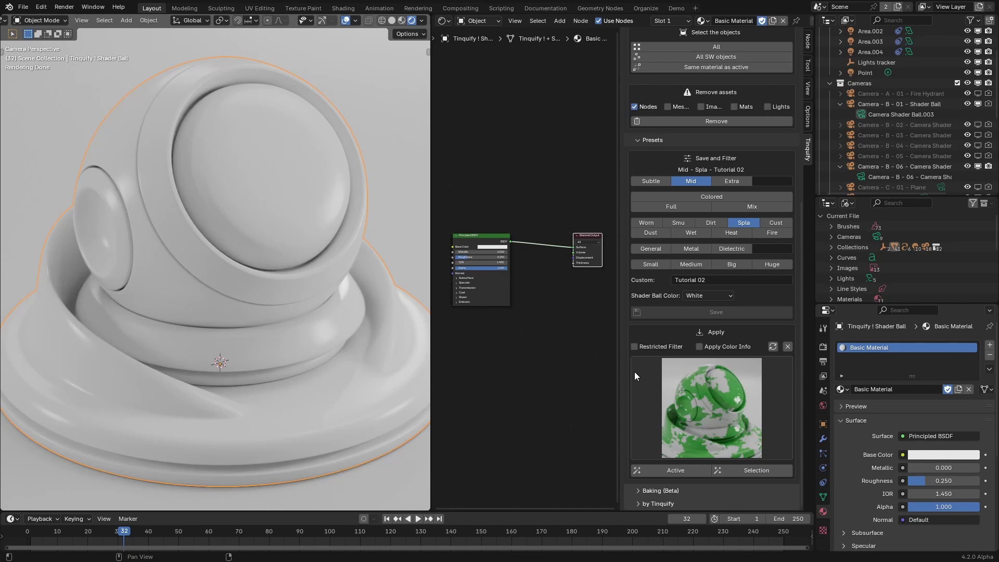
Reapply the Mid - Spla - Tutorial 02 preset with Apply Color Info ticked, replacing the first application
{"action": "left_click", "coordinate": [700, 472]}
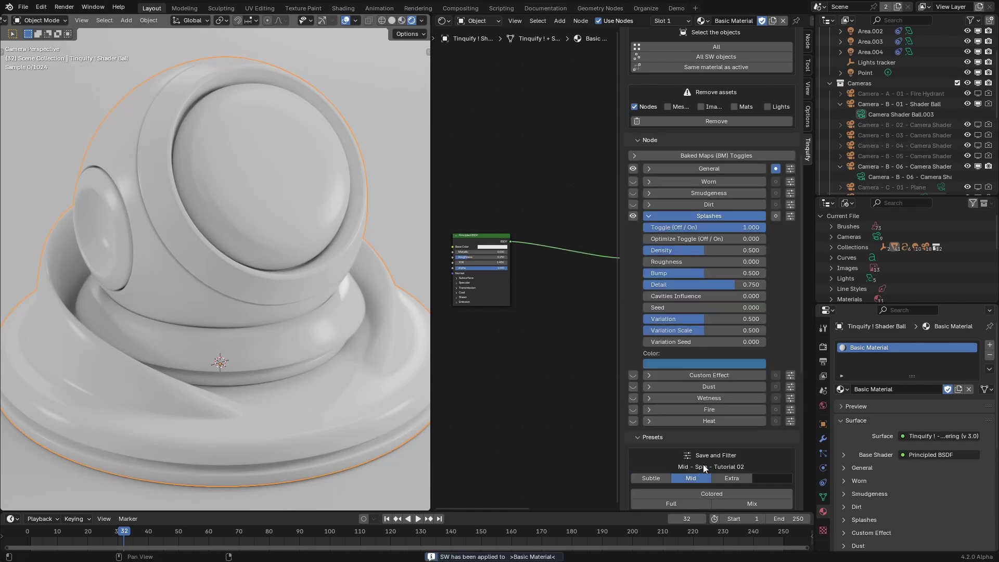
{"action": "key", "text": "ctrl+z"}
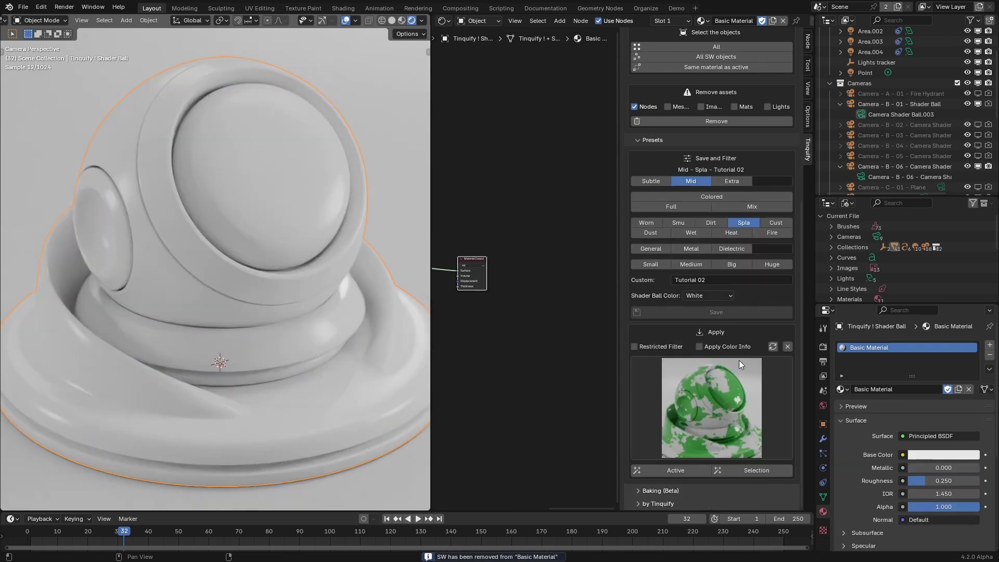
{"action": "left_click", "coordinate": [717, 344]}
{"action": "left_click", "coordinate": [671, 471]}
{"action": "scroll", "coordinate": [680, 413], "scroll_direction": "down", "scroll_amount": 10}
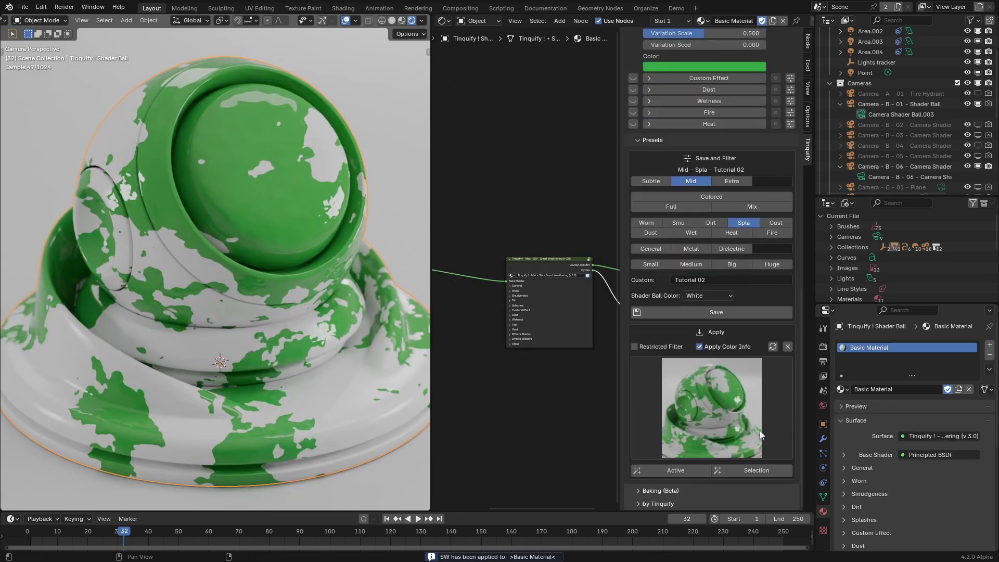